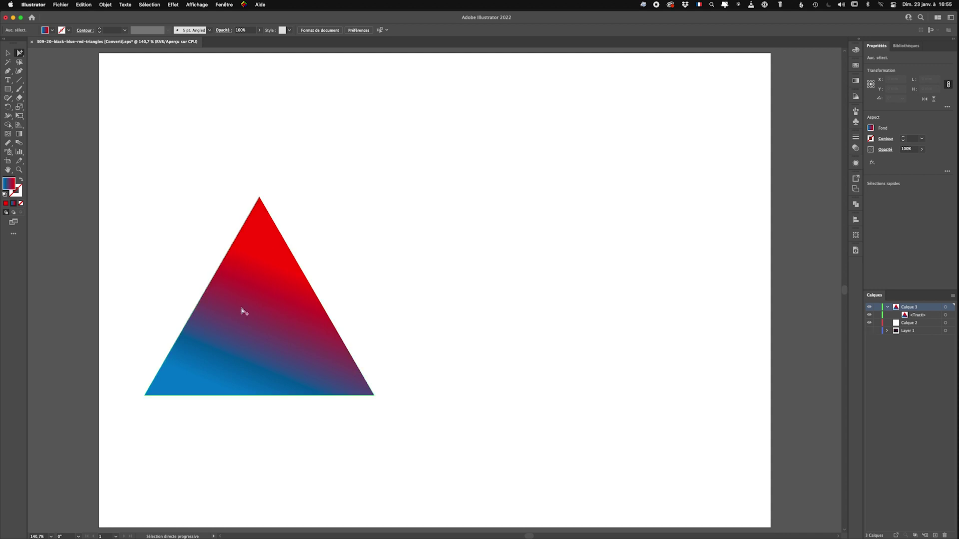
# Draw a rectangle about 34 × 31 mm in the lower middle of the triangle and fill it with yellow.
pyautogui.click(8, 90)
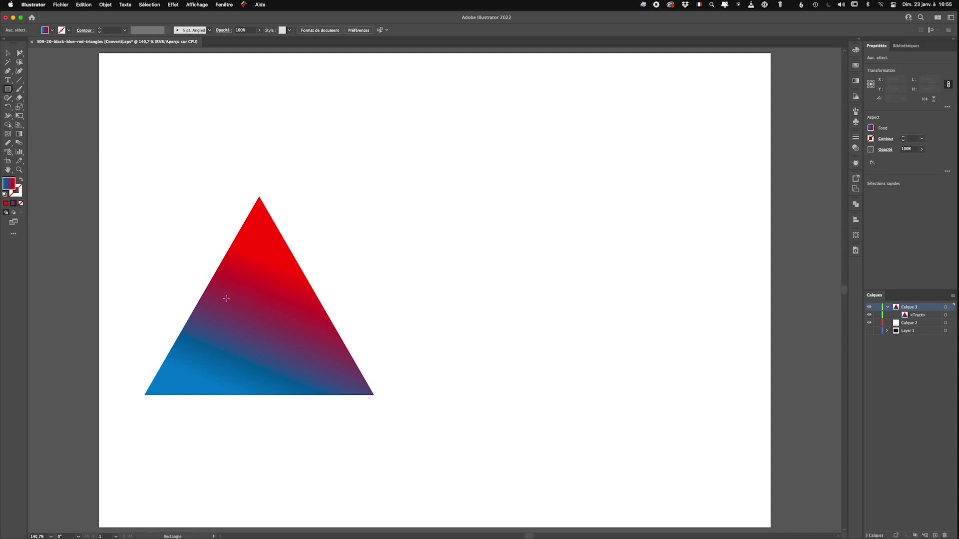
pyautogui.moveTo(224, 295); pyautogui.dragTo(301, 367)
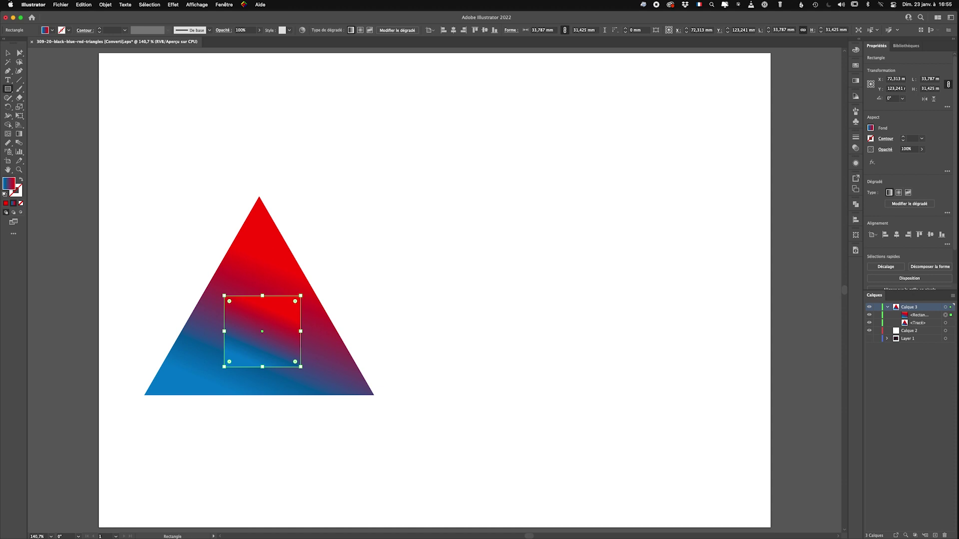
pyautogui.click(47, 30)
pyautogui.click(31, 44)
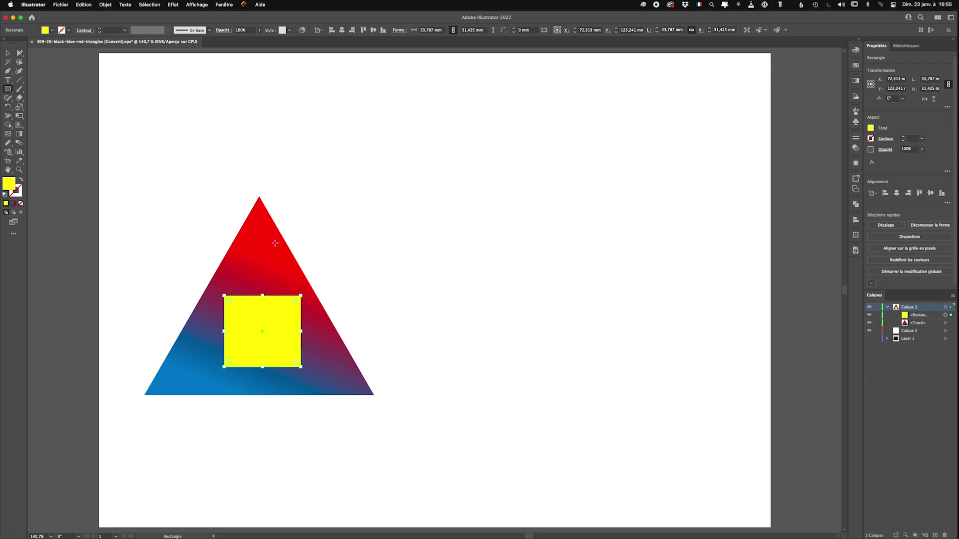
# Combine the yellow rectangle and the gradient triangle into a compound path so the rectangle cuts a hole.
pyautogui.click(8, 53)
pyautogui.click(265, 241)
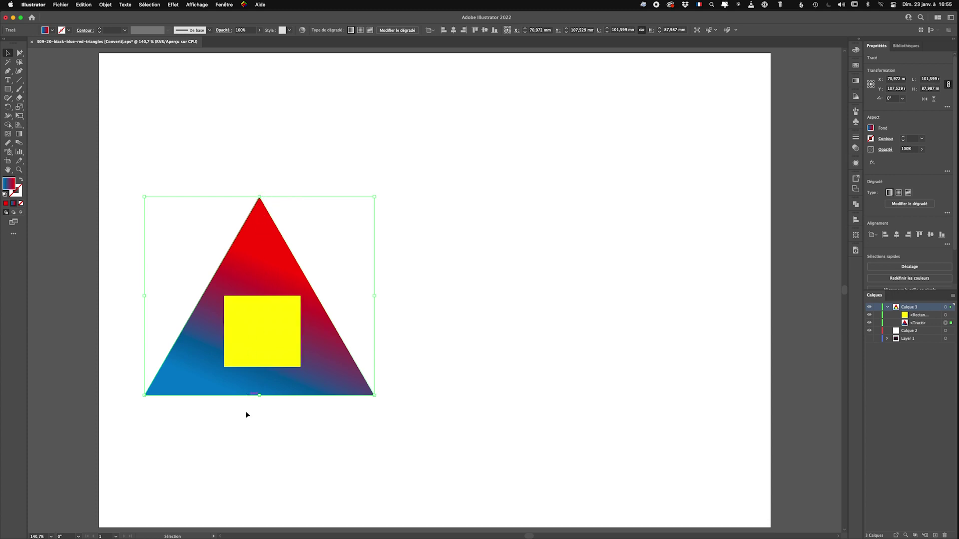
pyautogui.click(284, 315)
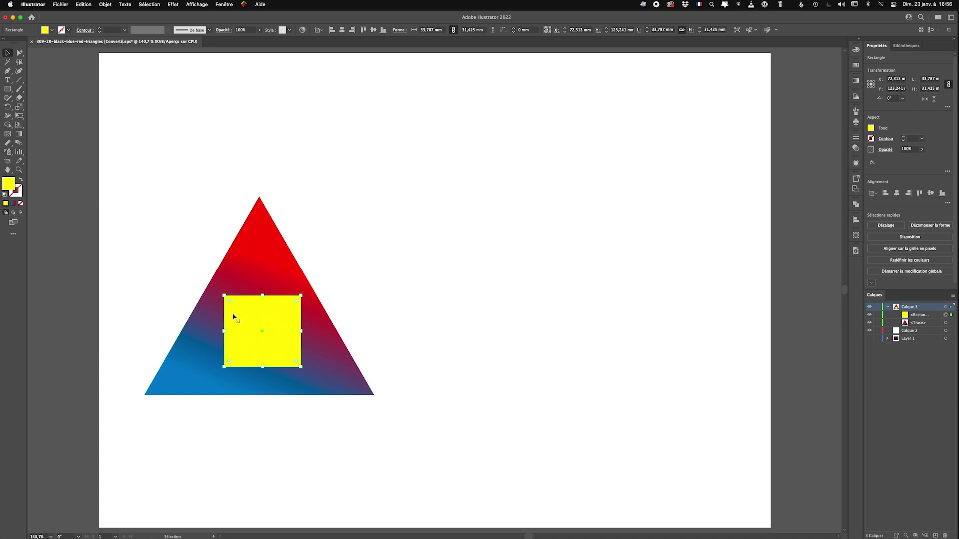
pyautogui.moveTo(190, 241); pyautogui.dragTo(378, 387)
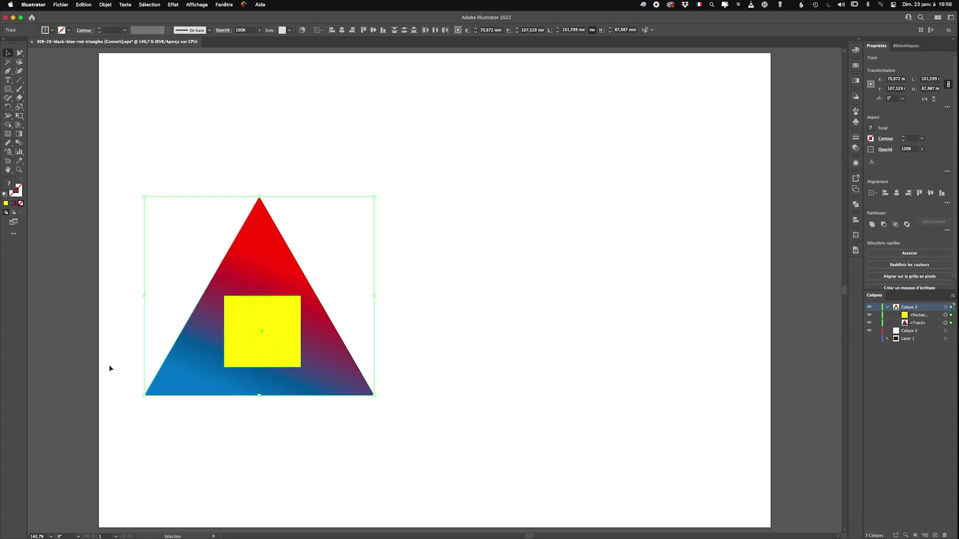
pyautogui.click(106, 5)
pyautogui.moveTo(118, 289)
pyautogui.press('Escape')
pyautogui.click(106, 5)
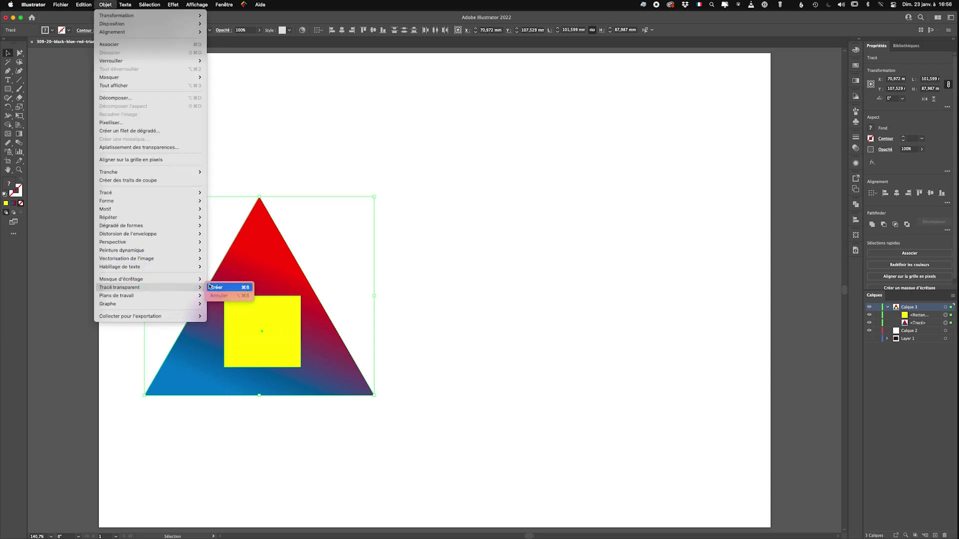
pyautogui.click(211, 287)
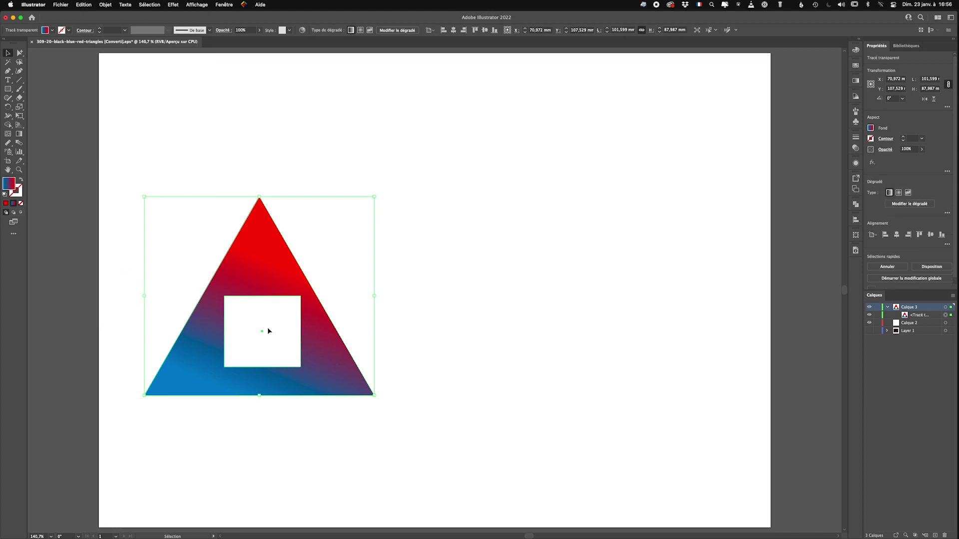
# Float the Calques panel over the artboard and open the Options d'objet panel beside it.
pyautogui.moveTo(873, 295); pyautogui.dragTo(624, 159)
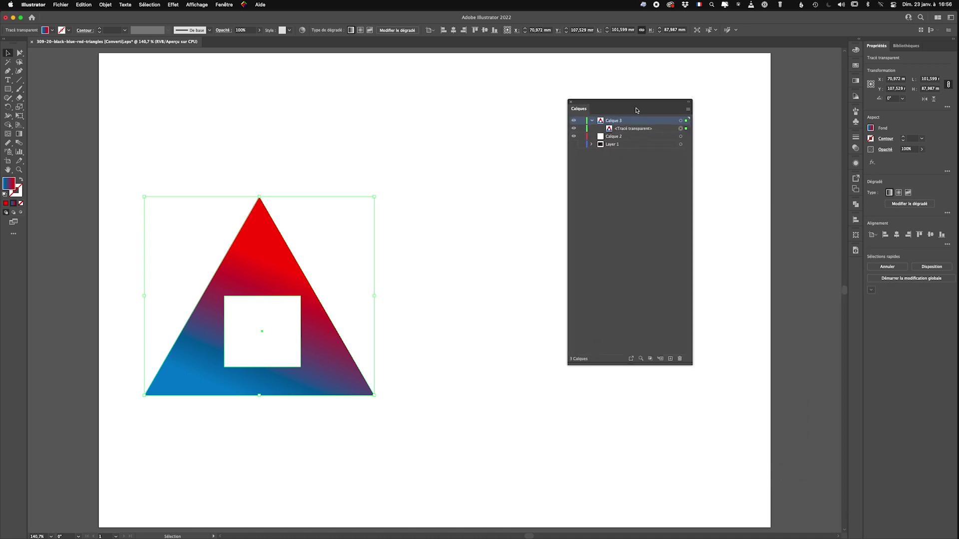
pyautogui.moveTo(636, 103); pyautogui.dragTo(682, 199)
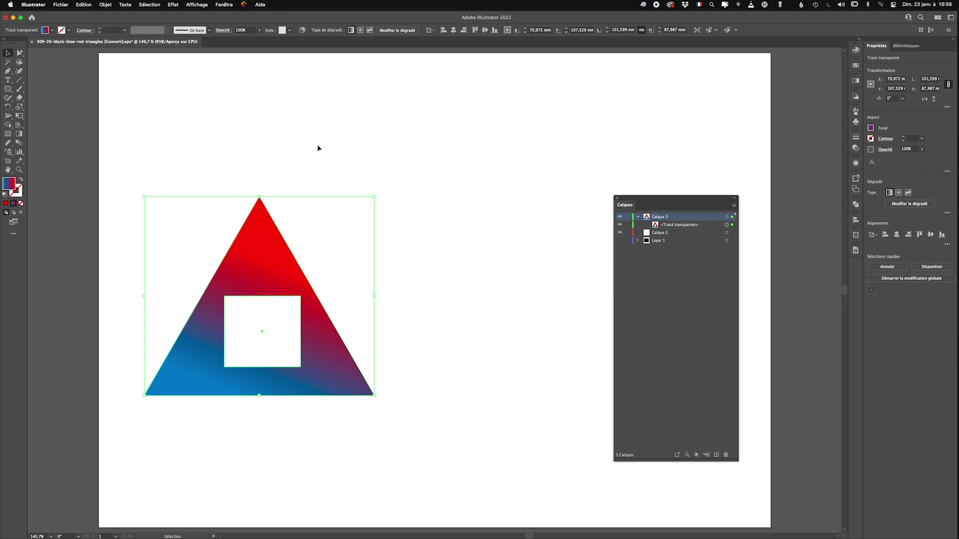
pyautogui.click(224, 5)
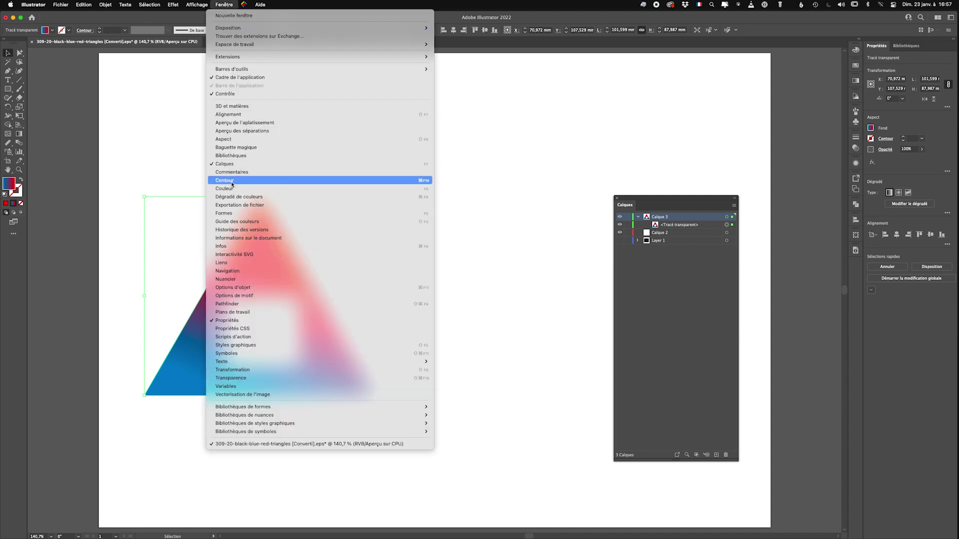
pyautogui.click(232, 288)
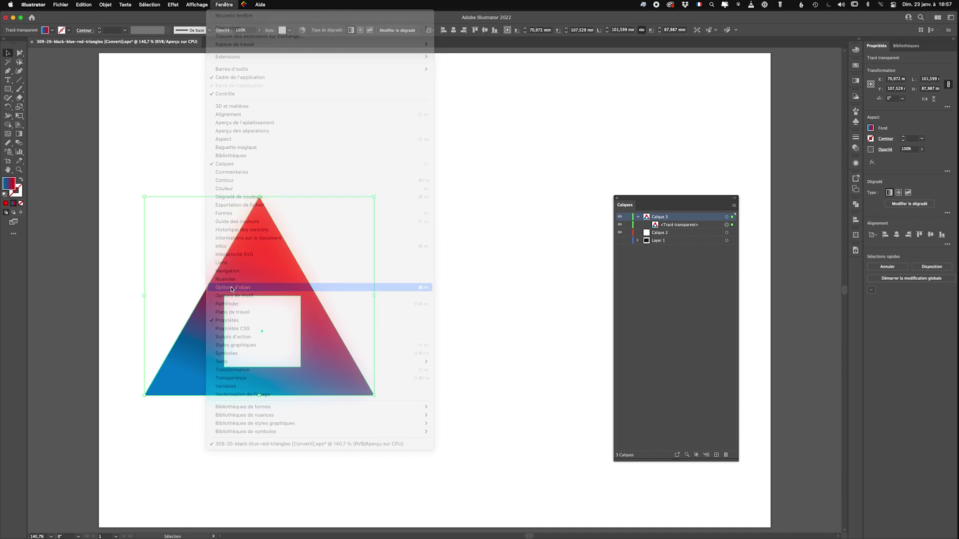
pyautogui.moveTo(602, 96); pyautogui.dragTo(506, 153)
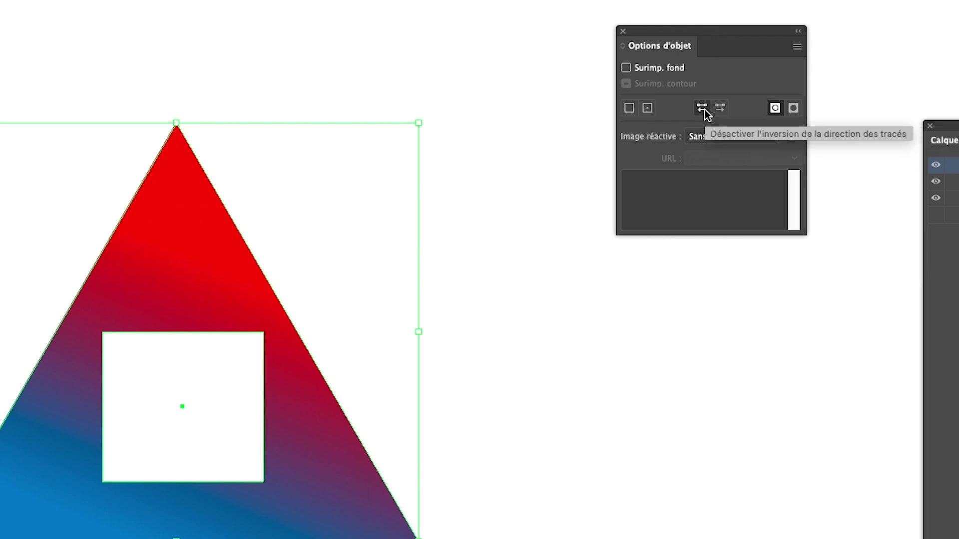
# Select only the inner rectangle of the compound path and turn off its path direction reversal to fill the hole.
pyautogui.click(720, 108)
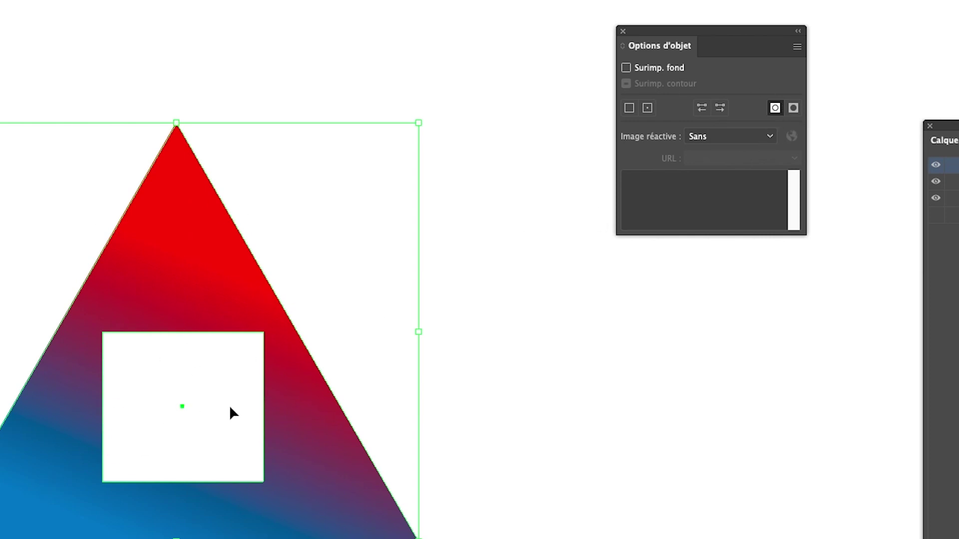
pyautogui.press('a')
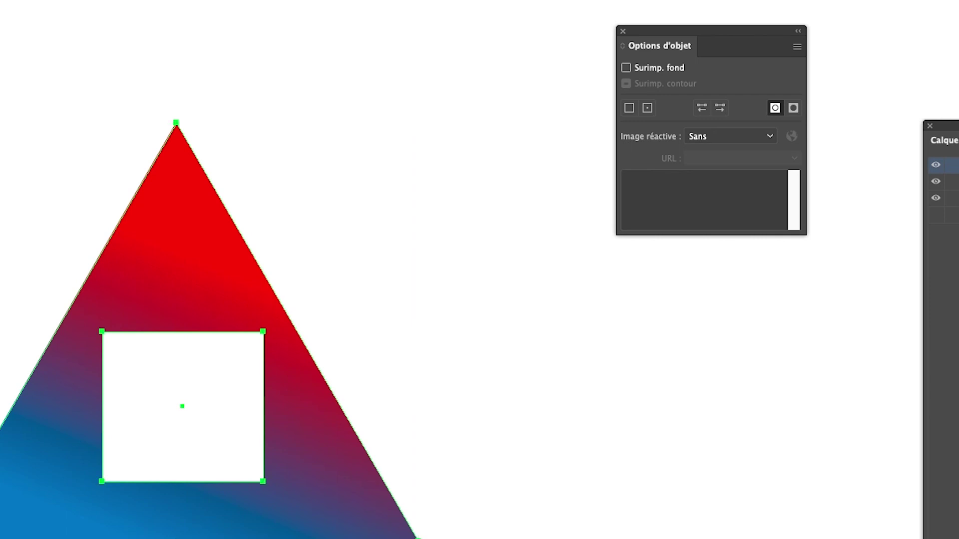
pyautogui.click(199, 367)
pyautogui.click(201, 333)
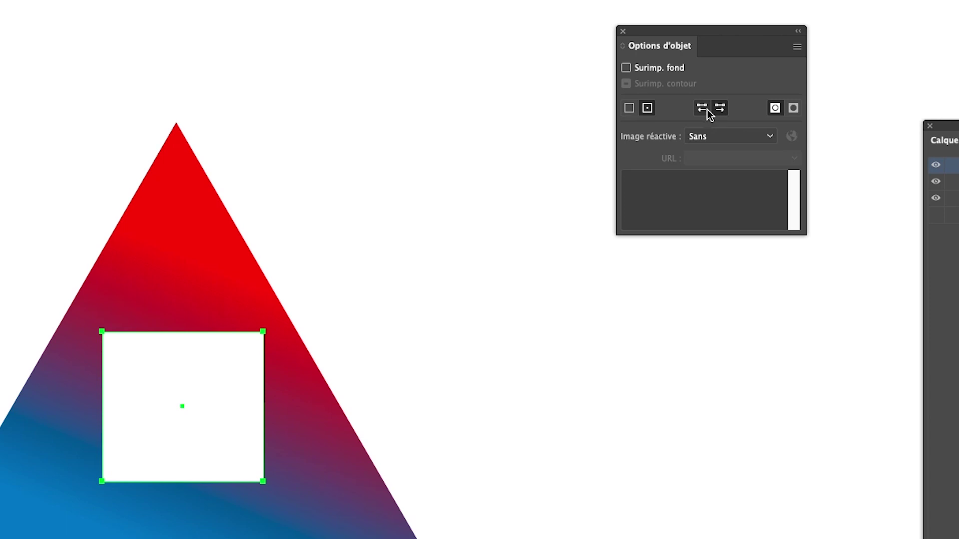
pyautogui.click(703, 107)
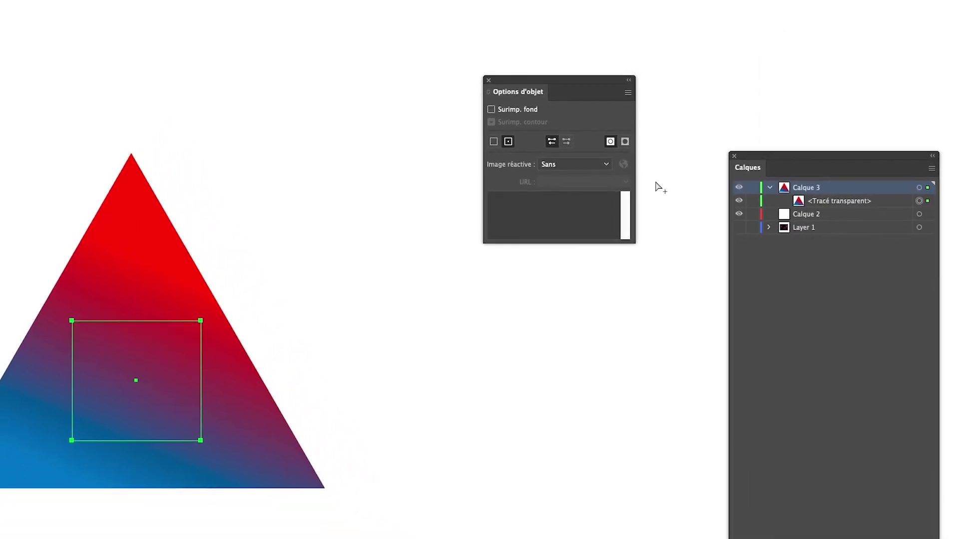
# Turn the inner rectangle's path direction reversal on and off again, and undo the last change.
pyautogui.click(566, 141)
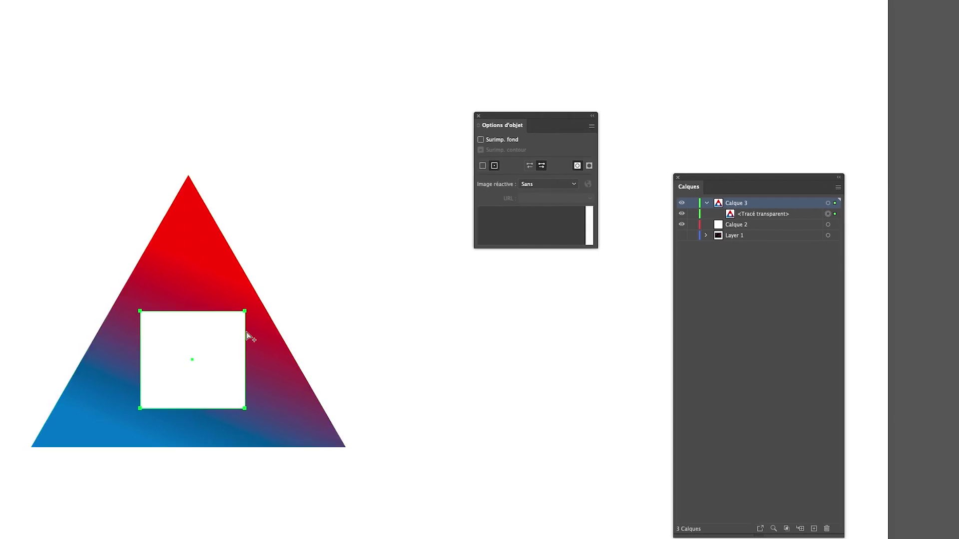
pyautogui.click(526, 168)
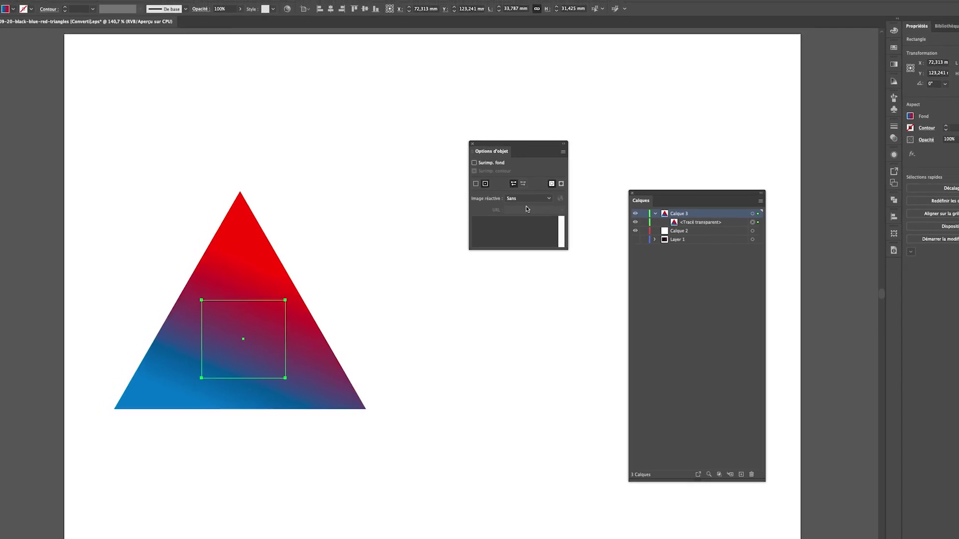
pyautogui.press('super+z')
# Select the whole compound path and release it into a separate rectangle and triangle.
pyautogui.click(249, 274)
pyautogui.click(260, 274)
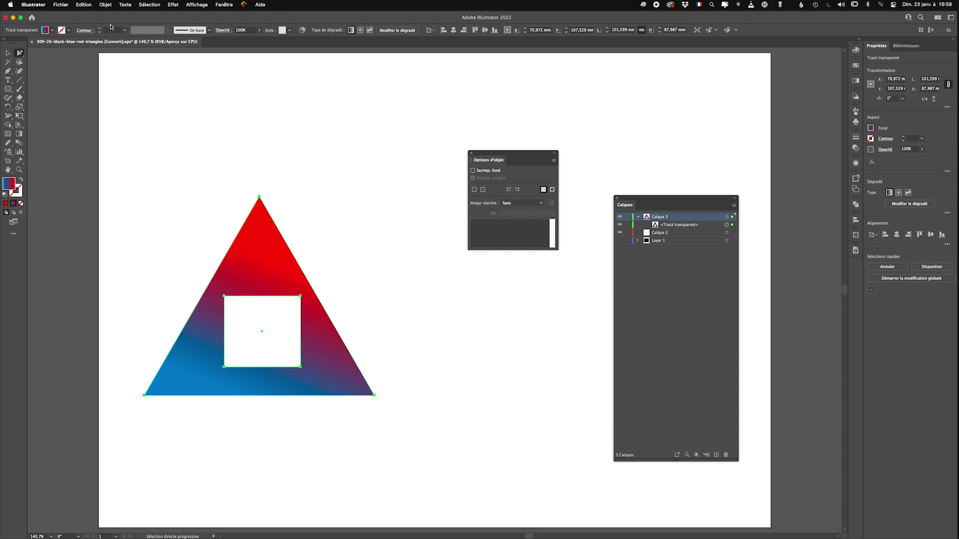
pyautogui.click(105, 5)
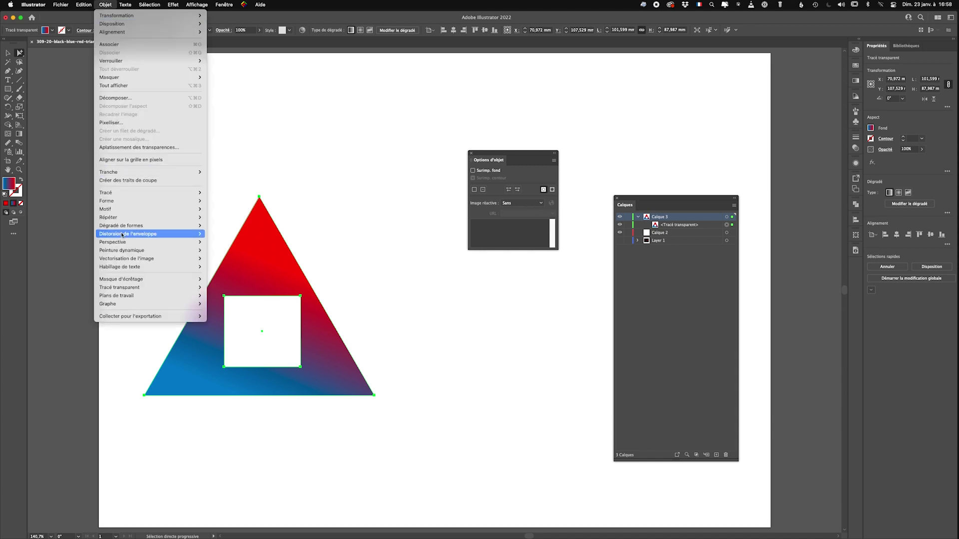
pyautogui.moveTo(126, 293)
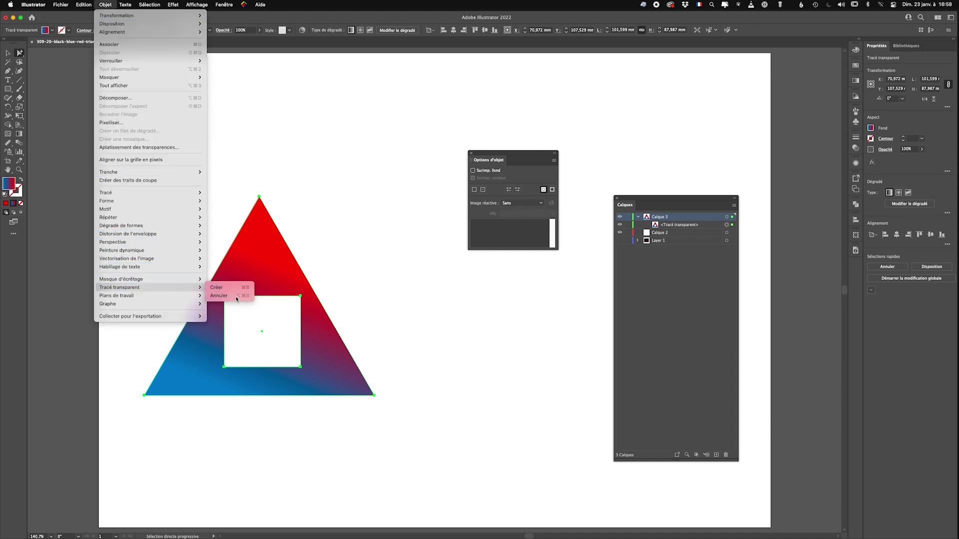
pyautogui.click(220, 295)
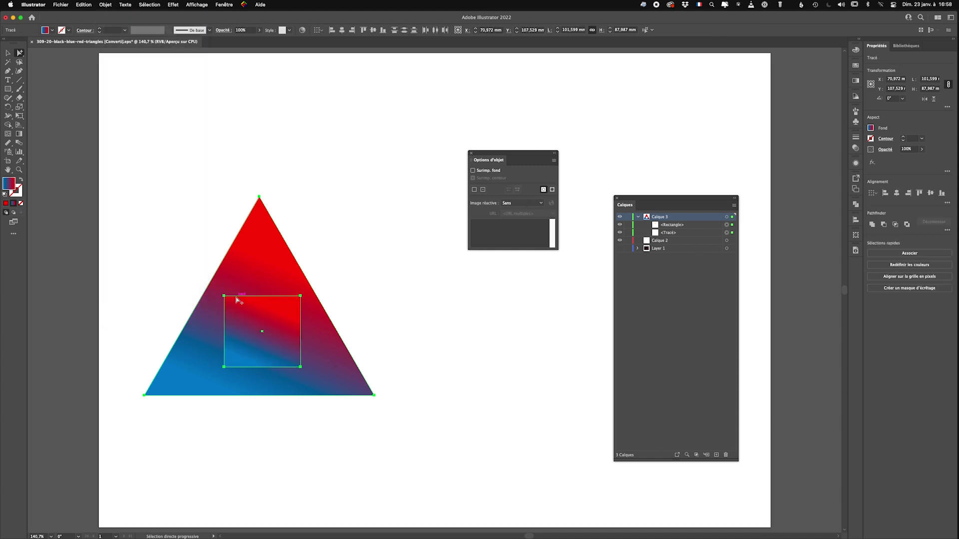
# Shift both shapes about 3.3 mm right and 2.5 mm up, and delete the inner rectangle.
pyautogui.click(271, 335)
pyautogui.moveTo(272, 335)
pyautogui.mouseDown()
pyautogui.moveTo(285, 321)
pyautogui.moveTo(279, 330)
pyautogui.mouseUp()
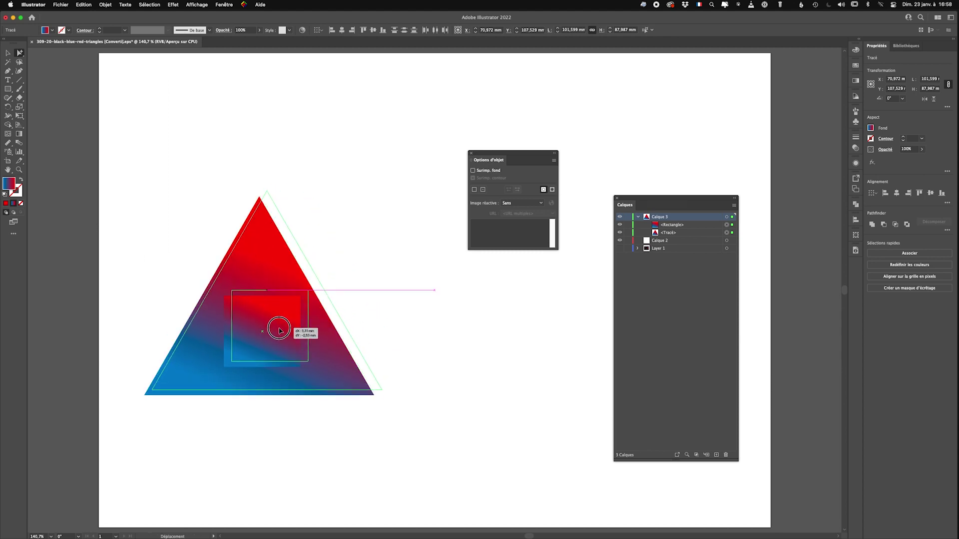
pyautogui.click(407, 274)
pyautogui.click(274, 323)
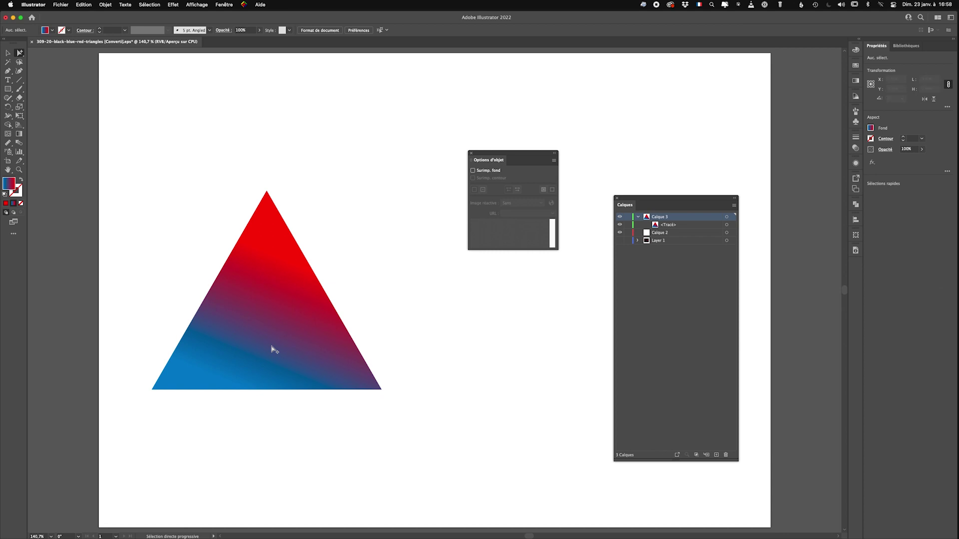
# Move the Options d'objet and Calques panels off the artwork and briefly show Layer 1 to view its design.
pyautogui.moveTo(713, 201); pyautogui.dragTo(785, 196)
pyautogui.moveTo(522, 156); pyautogui.dragTo(792, 68)
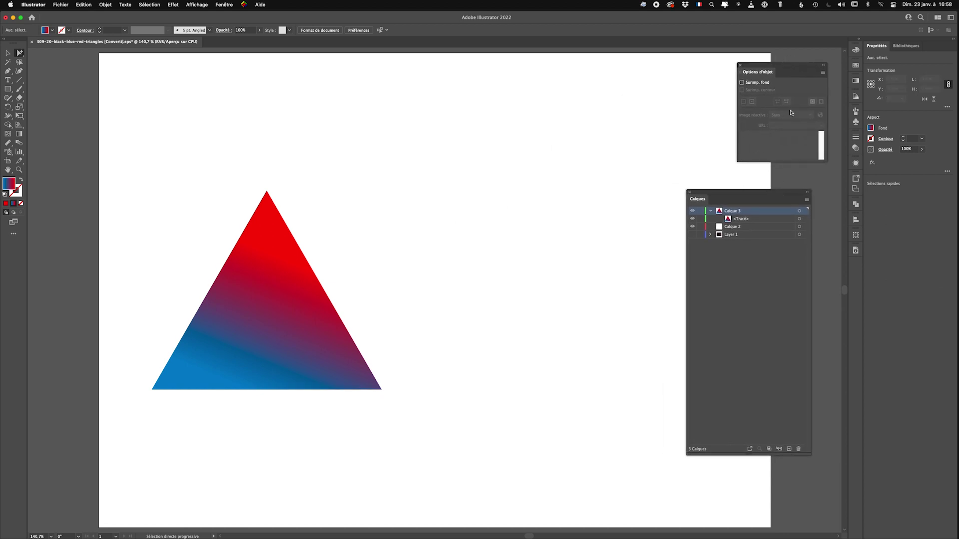
pyautogui.moveTo(783, 192); pyautogui.dragTo(796, 186)
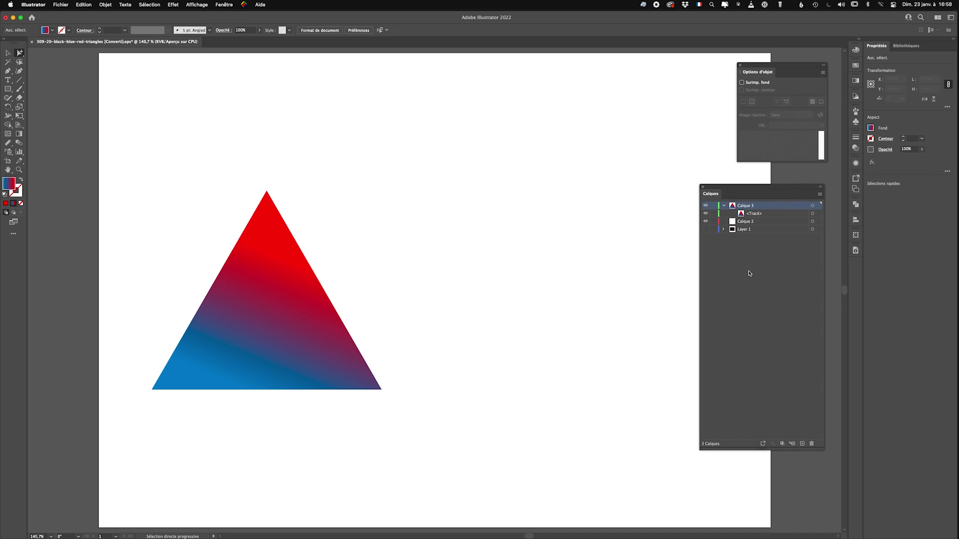
pyautogui.click(706, 229)
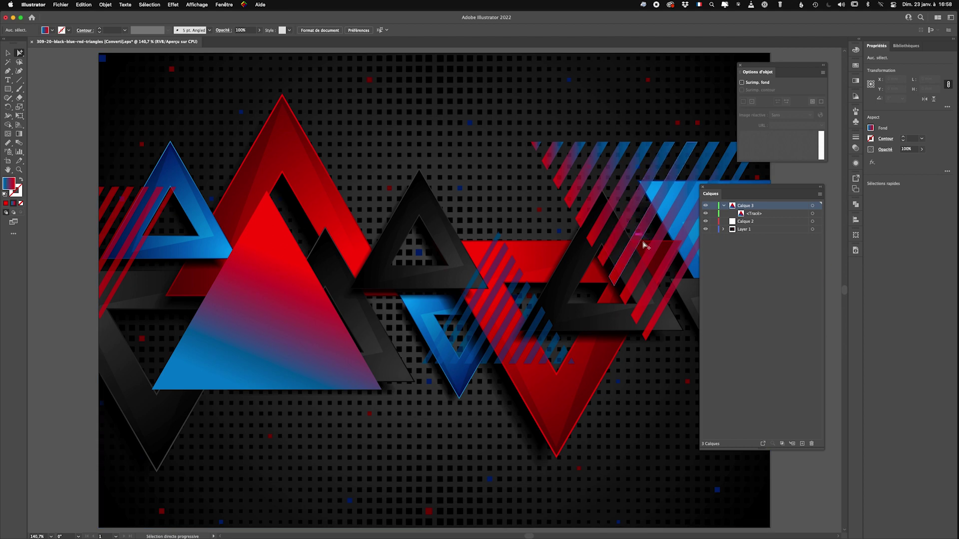
pyautogui.click(706, 230)
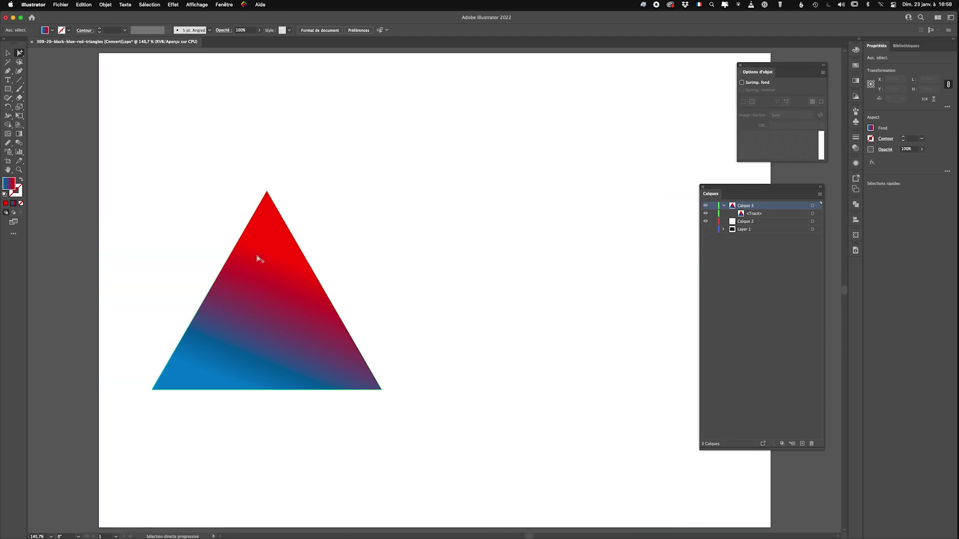
# Move the layer Calque 2 above Calque 3 in the stacking order.
pyautogui.click(251, 281)
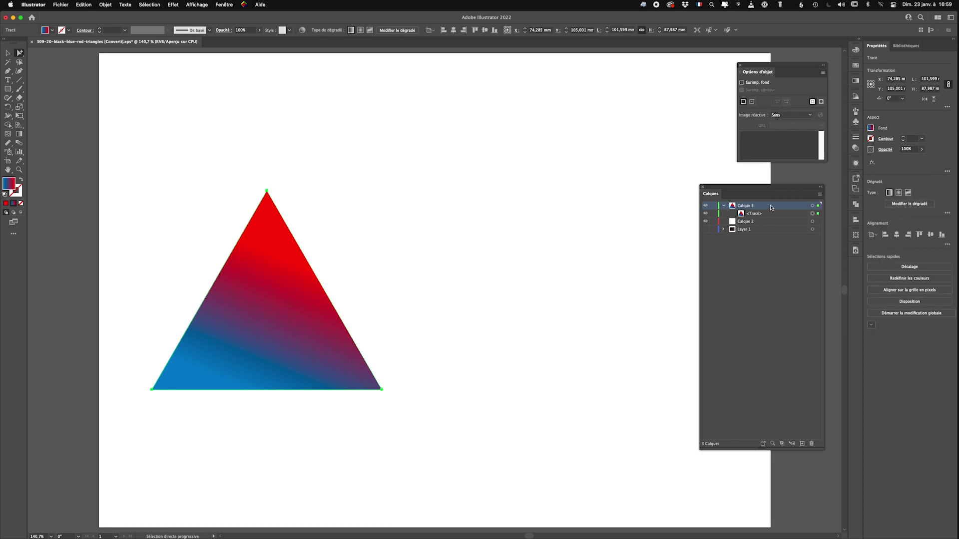
pyautogui.press('p')
pyautogui.click(754, 223)
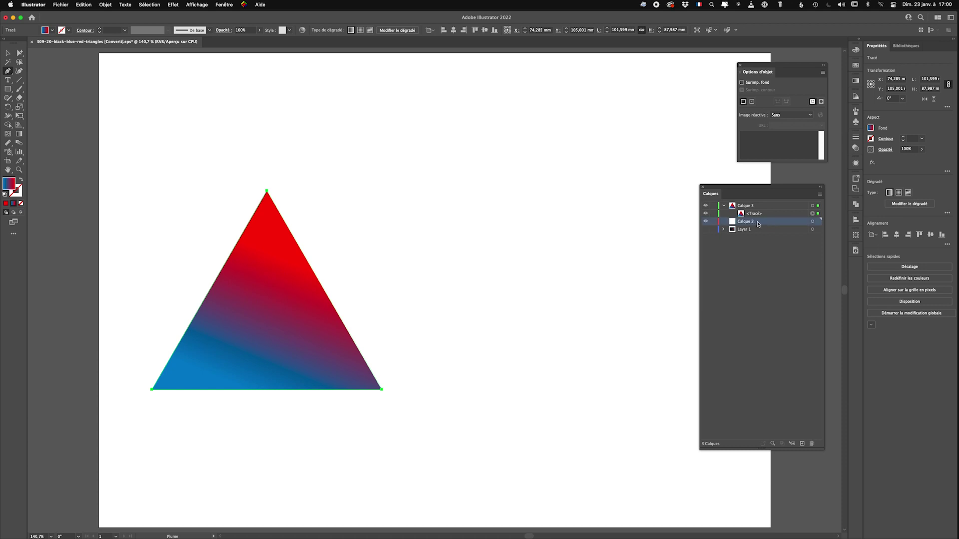
pyautogui.moveTo(758, 224); pyautogui.dragTo(758, 205)
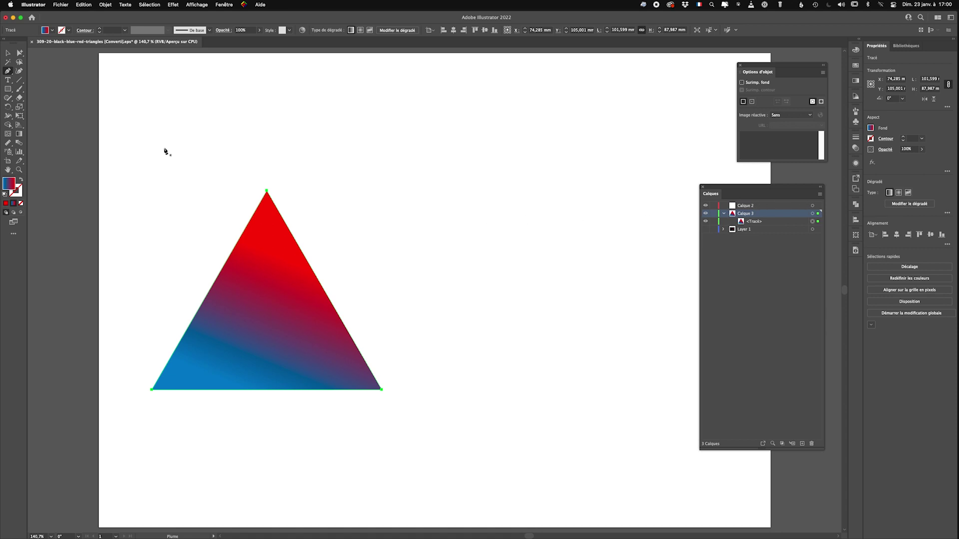
# Draw a straight Pen path on layer Calque 2 along the triangle's left edge, from the apex to the lower-left corner.
pyautogui.click(7, 54)
pyautogui.click(466, 207)
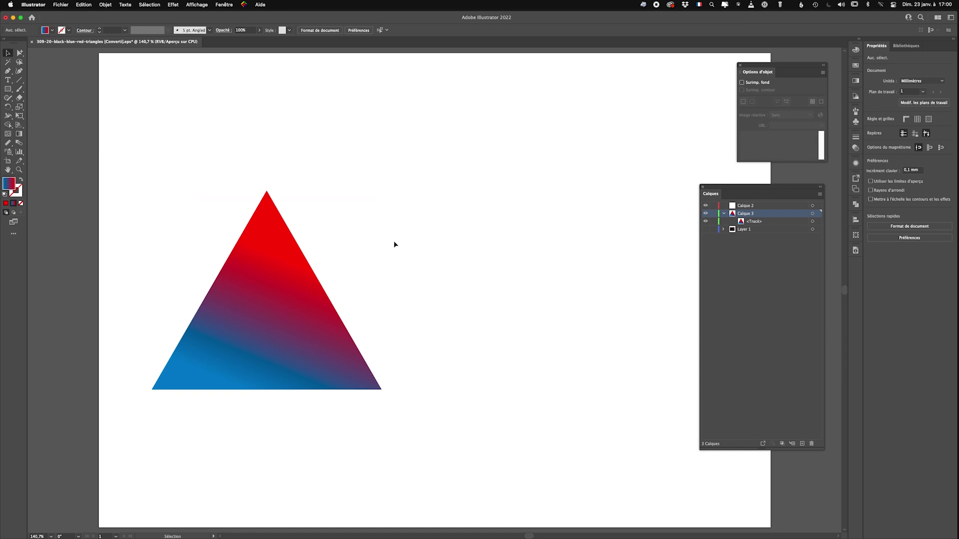
pyautogui.click(775, 206)
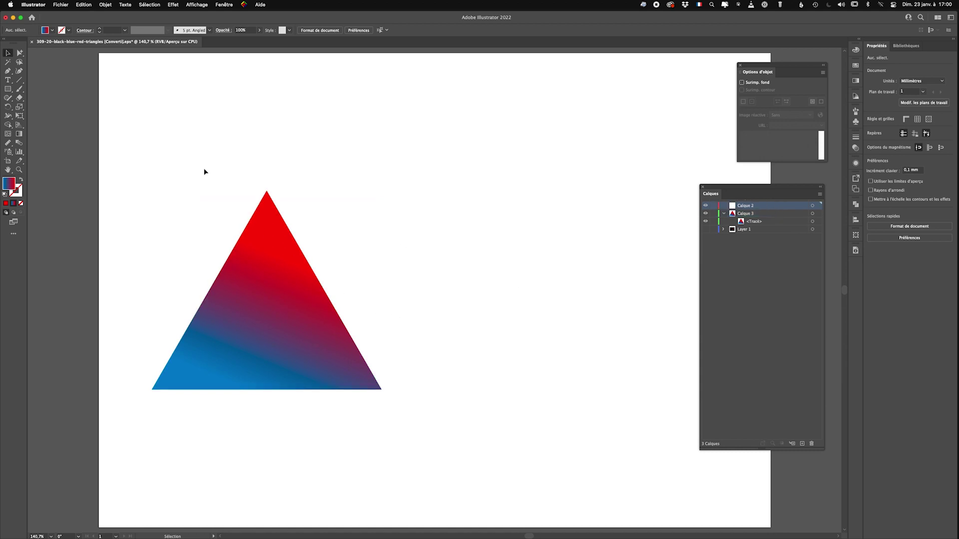
pyautogui.press('p')
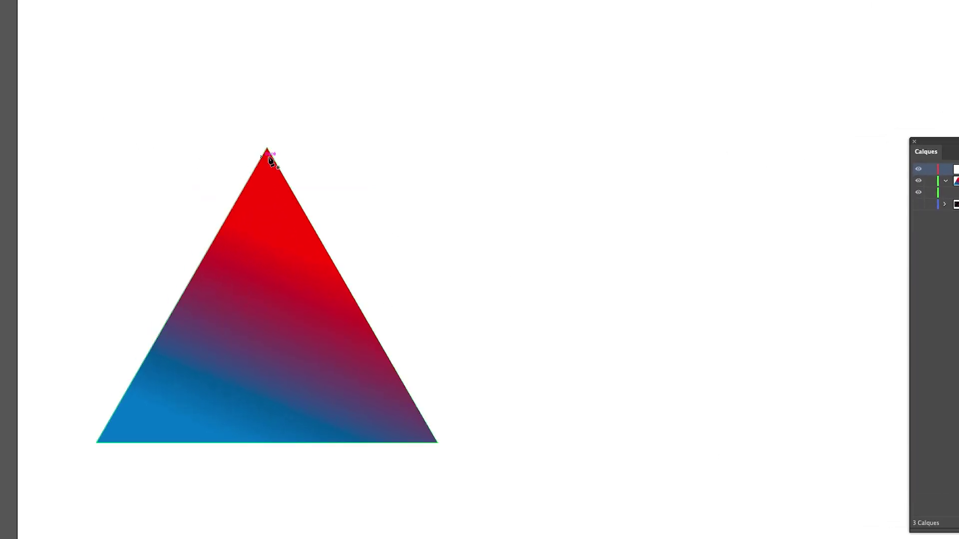
pyautogui.click(267, 148)
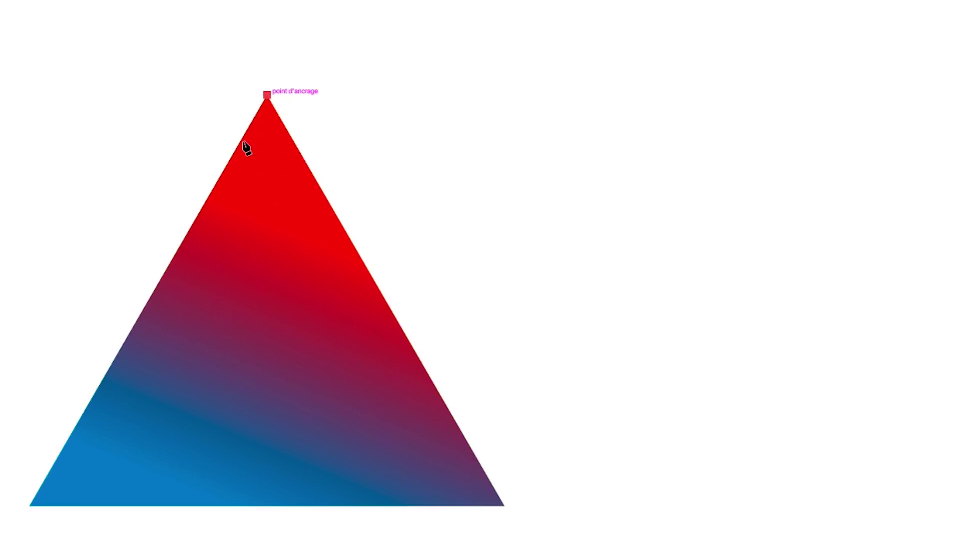
pyautogui.click(29, 506)
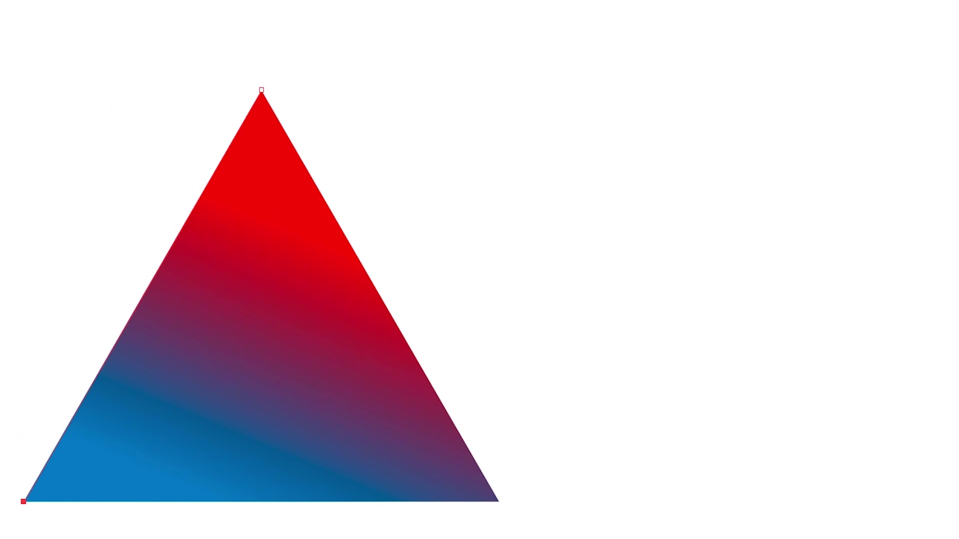
# Duplicate the edge line about 5 mm right and 3.3 mm down, and join both lines into a closed strip in outline view.
pyautogui.click(174, 247)
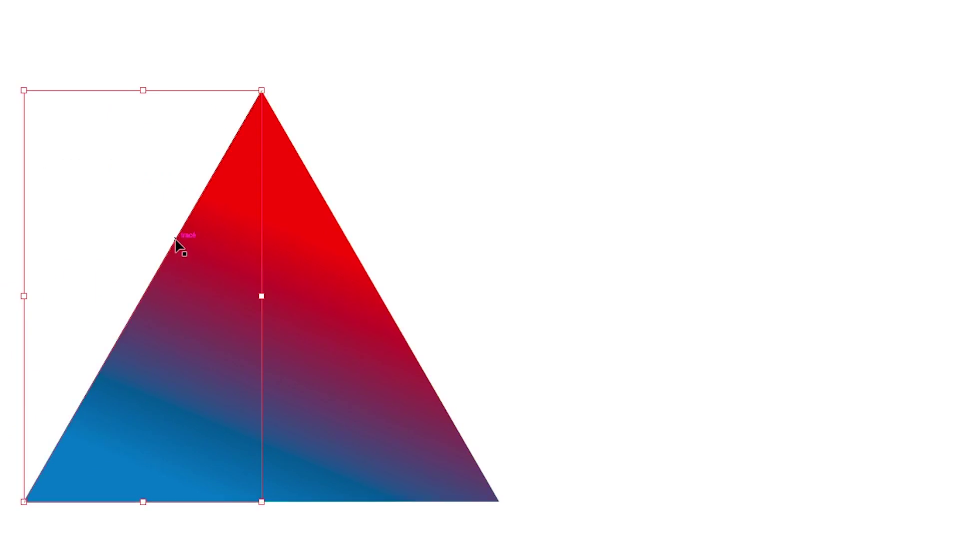
pyautogui.moveTo(174, 248); pyautogui.dragTo(200, 257)
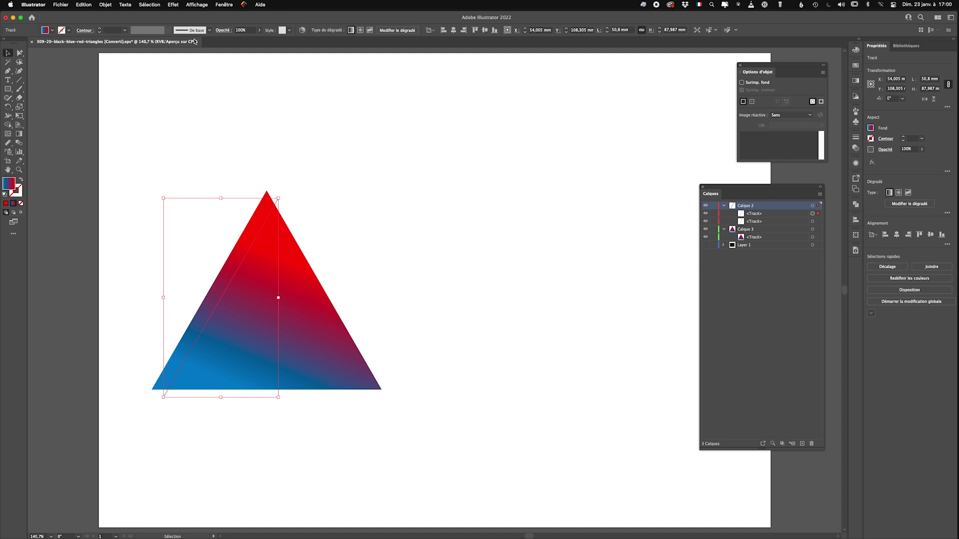
pyautogui.click(197, 6)
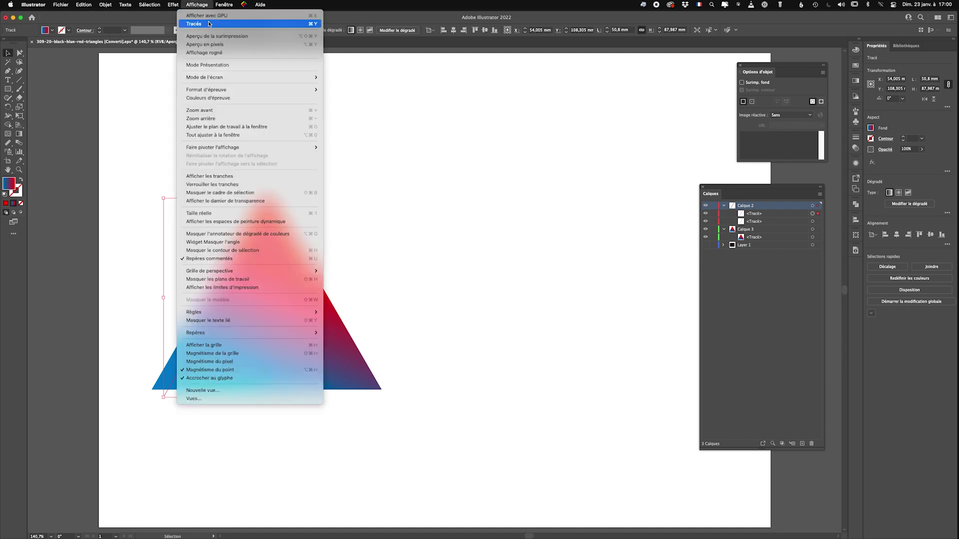
pyautogui.click(278, 24)
pyautogui.press('super+plus')
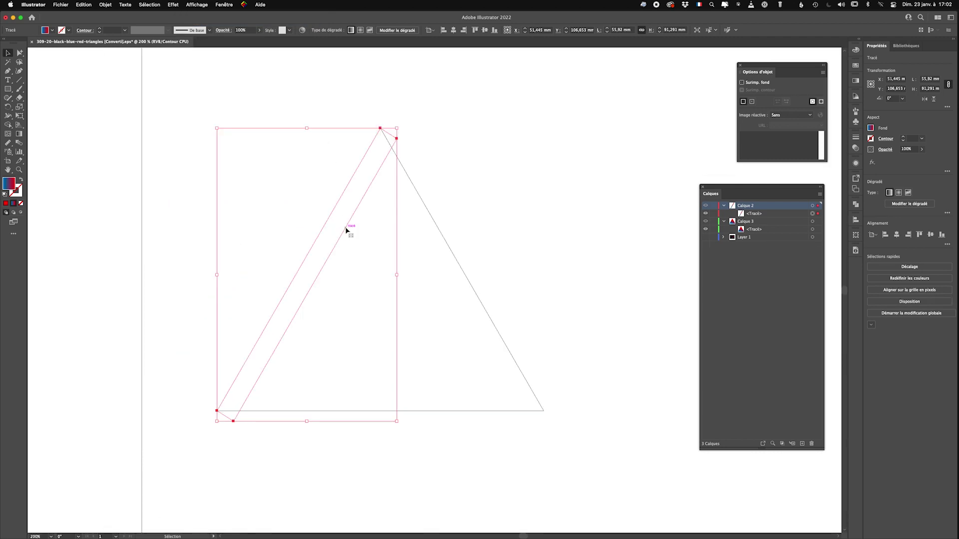
# Duplicate the strip about 5 mm right and 3.5 mm down, and fill both strips bright green in preview mode.
pyautogui.moveTo(347, 228); pyautogui.dragTo(360, 242)
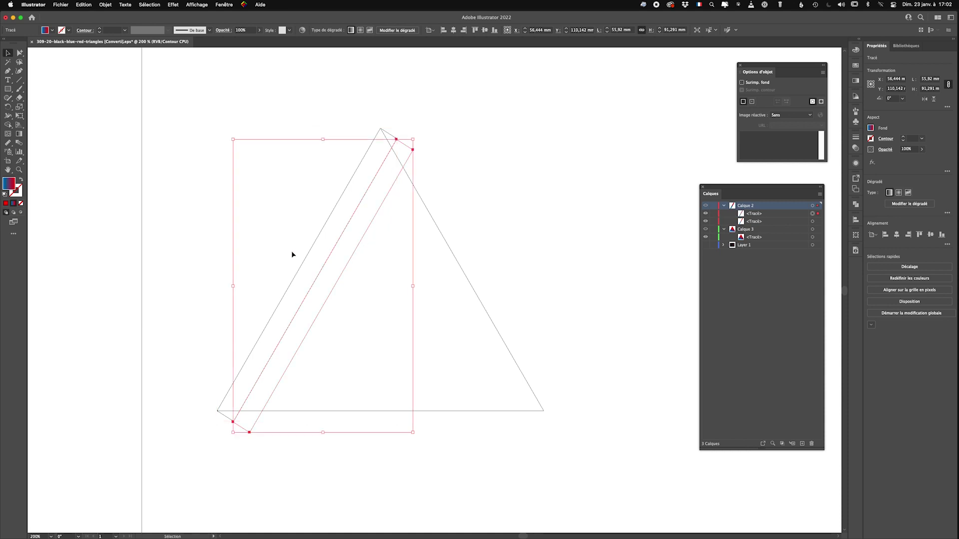
pyautogui.press('super+y')
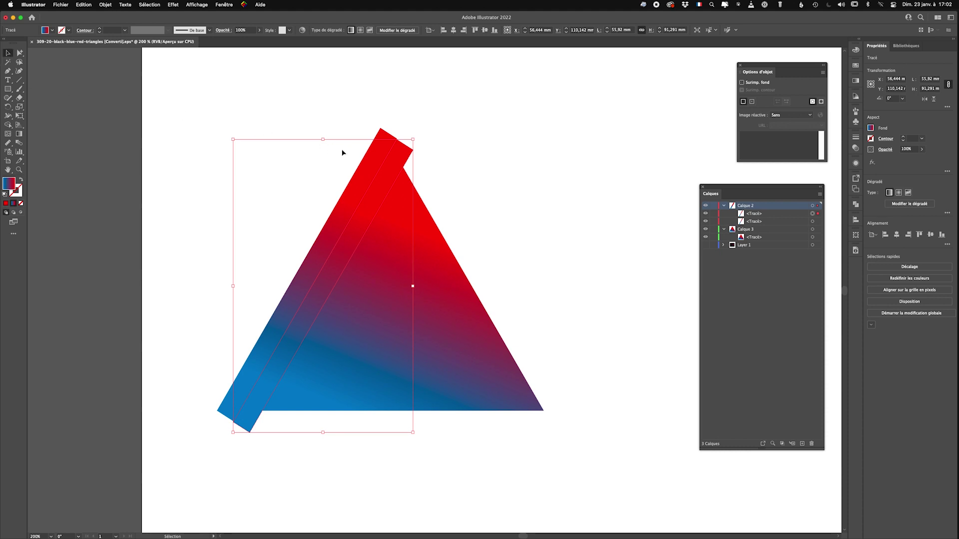
pyautogui.keyDown('shift'); pyautogui.click(385, 138); pyautogui.keyUp('shift')
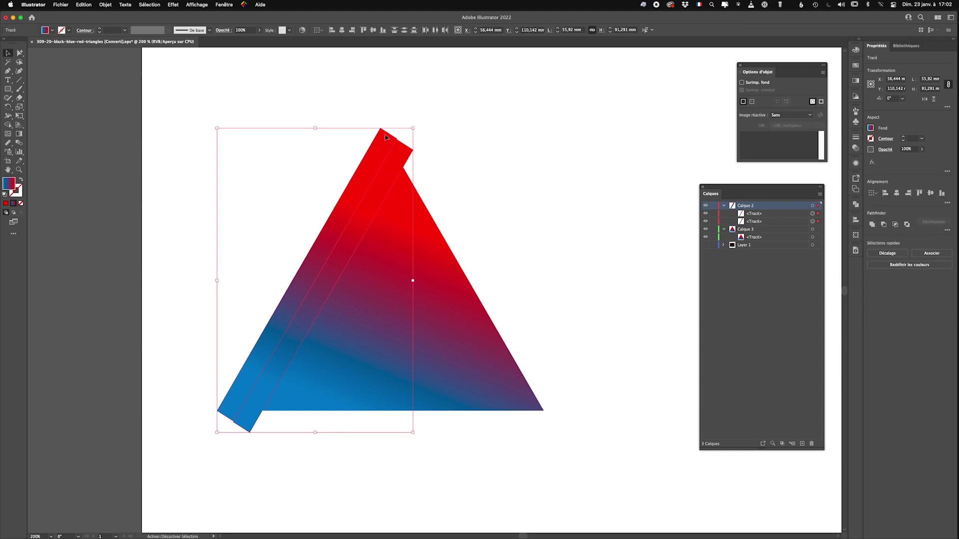
pyautogui.click(53, 30)
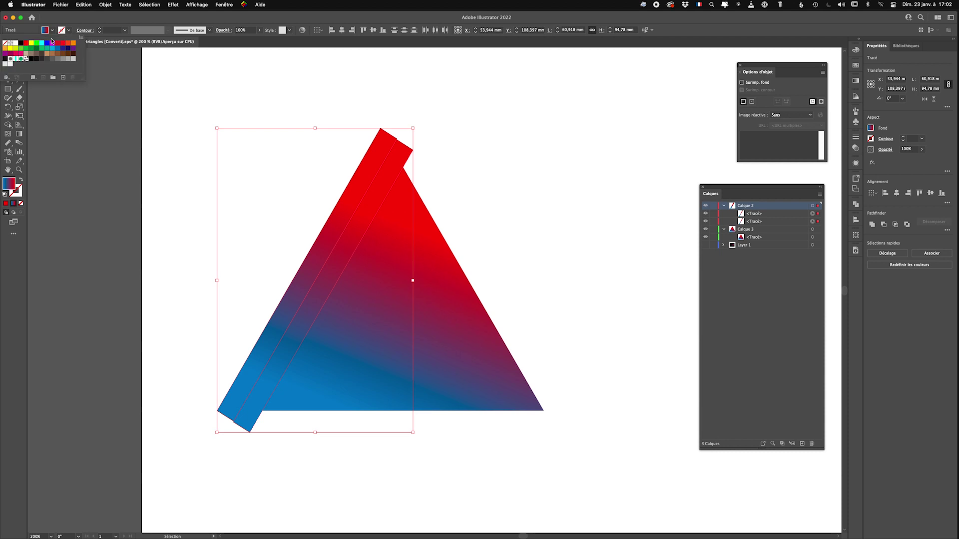
pyautogui.click(38, 44)
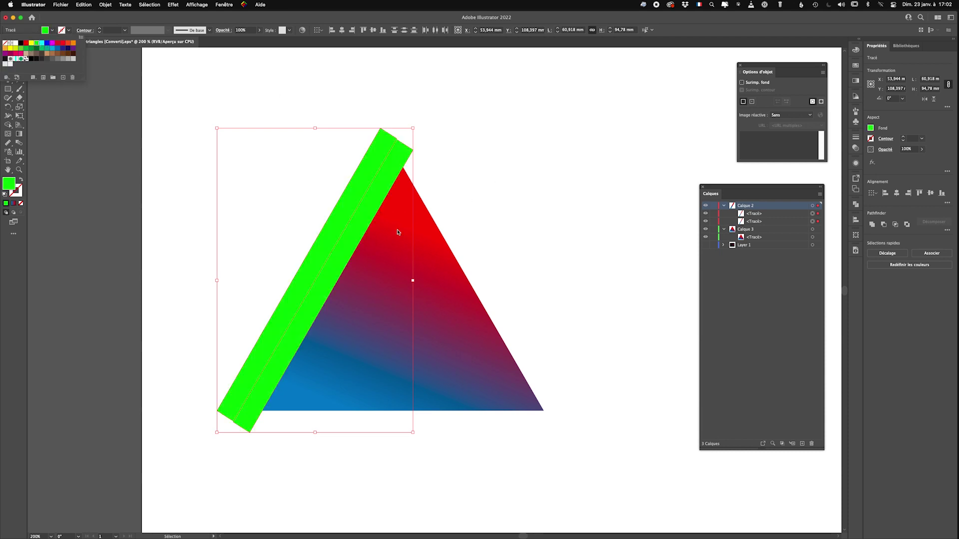
pyautogui.press('Escape')
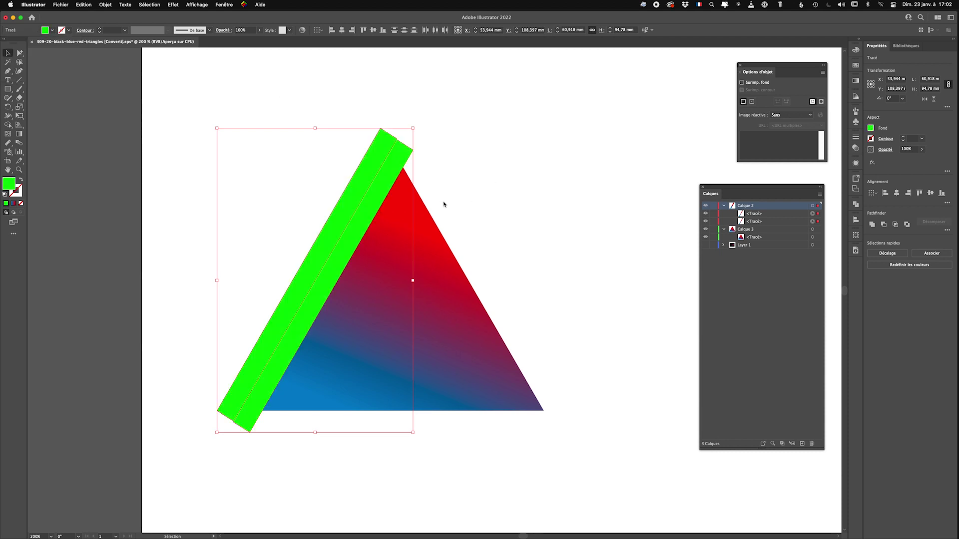
pyautogui.click(459, 202)
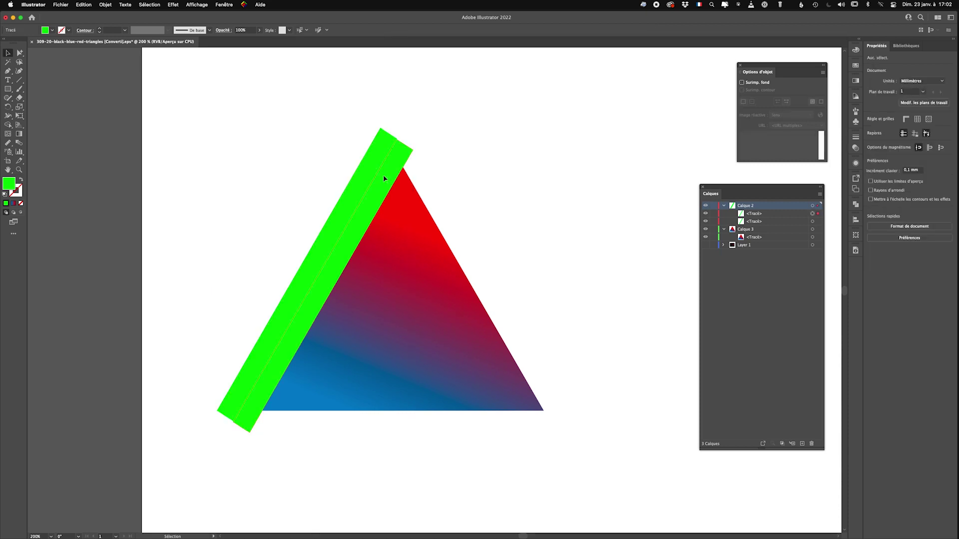
# Repeat the strip duplication thirteen times at the same offset so the strips cover the whole triangle.
pyautogui.click(382, 174)
pyautogui.press('a')
pyautogui.keyDown('alt'); pyautogui.click(384, 179); pyautogui.keyUp('alt')
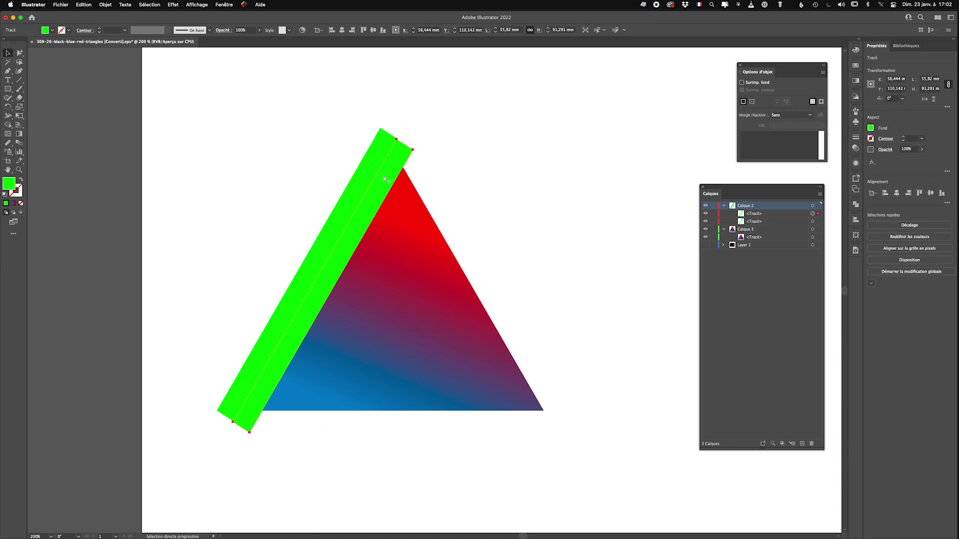
pyautogui.press('super+d')
pyautogui.press('super+d')
pyautogui.press('super+d')
pyautogui.press('super+d')
pyautogui.press('super+d')
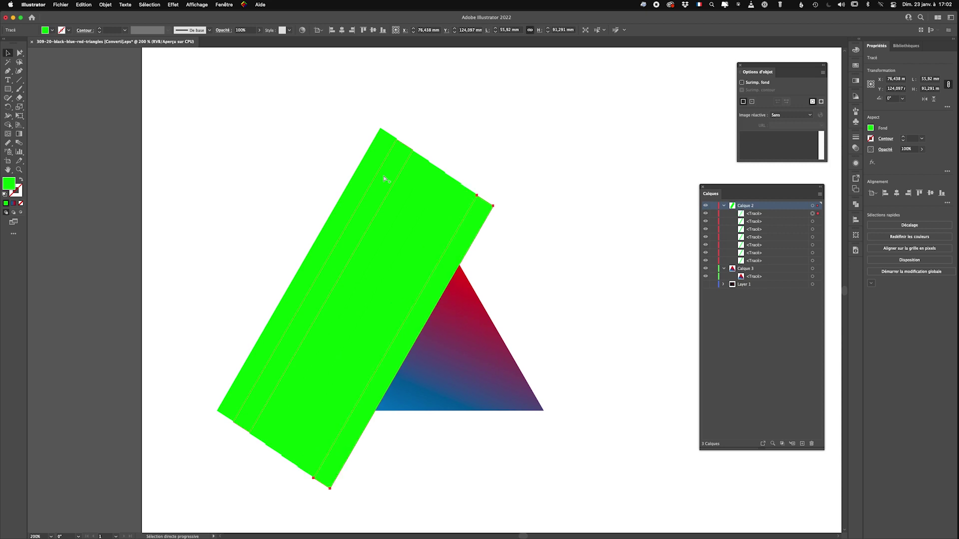
pyautogui.press('super+d')
pyautogui.press('super+d')
pyautogui.press('super+d')
pyautogui.press('super+d')
pyautogui.press('super+d')
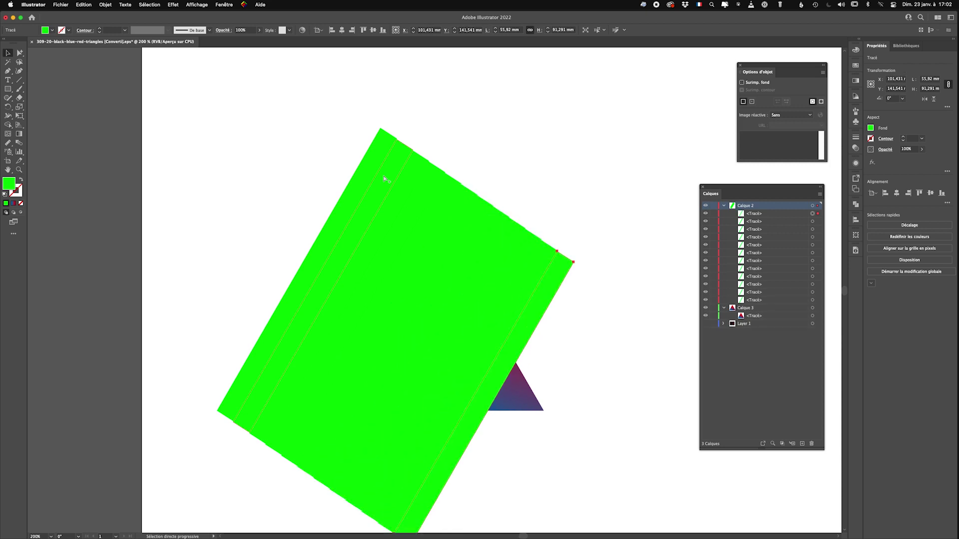
pyautogui.press('super+d')
pyautogui.press('super+d')
pyautogui.press('super+d')
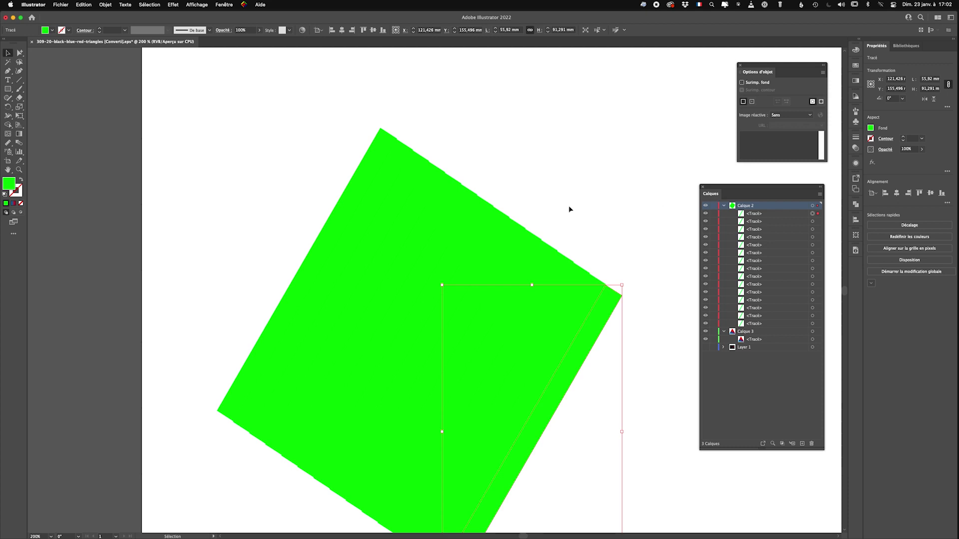
# Select all the strips together with the gradient triangle and combine them into one compound path.
pyautogui.moveTo(241, 199); pyautogui.dragTo(662, 475)
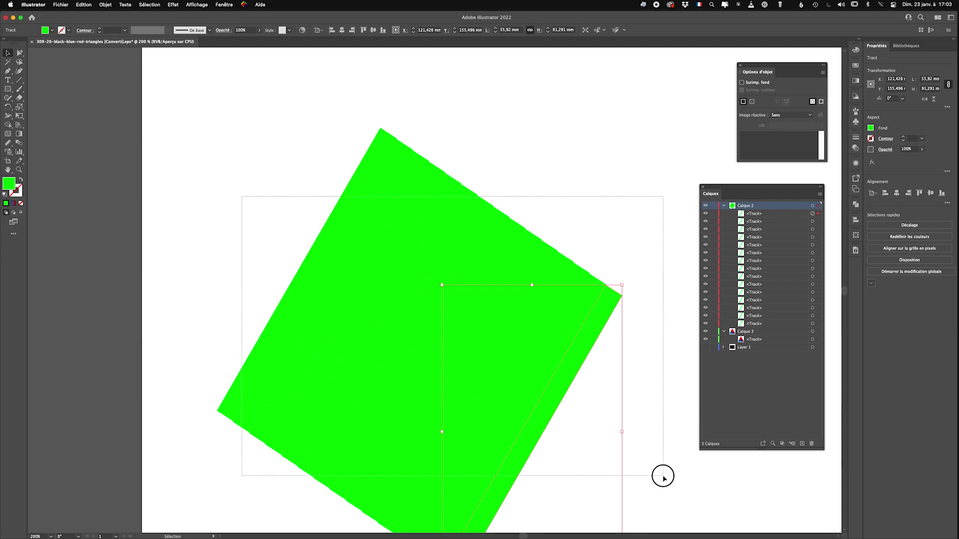
pyautogui.scroll(-3, 561, 422)
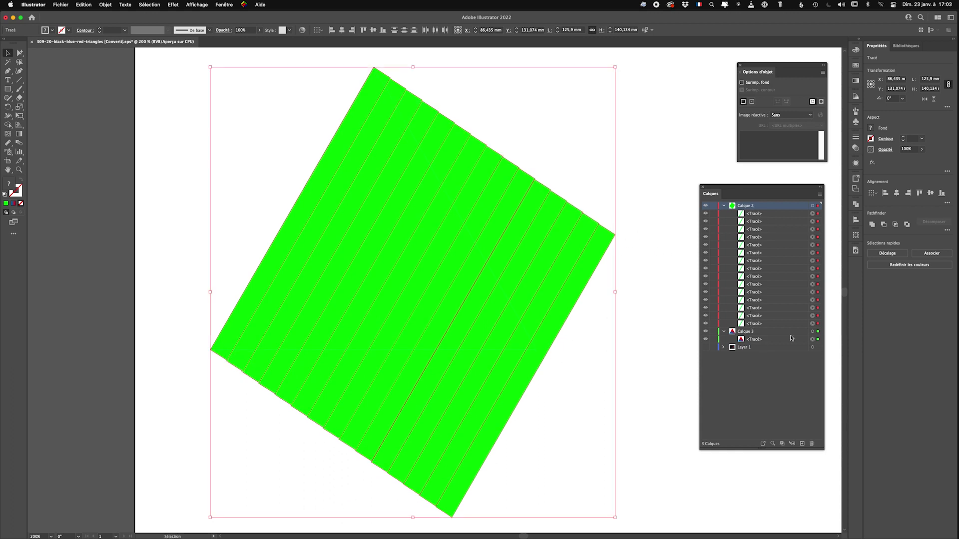
pyautogui.click(105, 5)
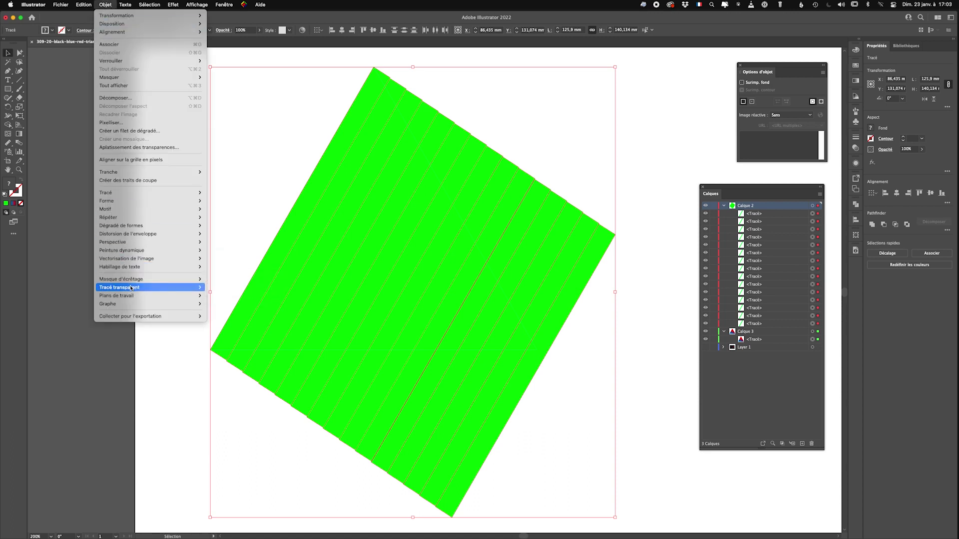
pyautogui.moveTo(131, 288)
pyautogui.click(216, 287)
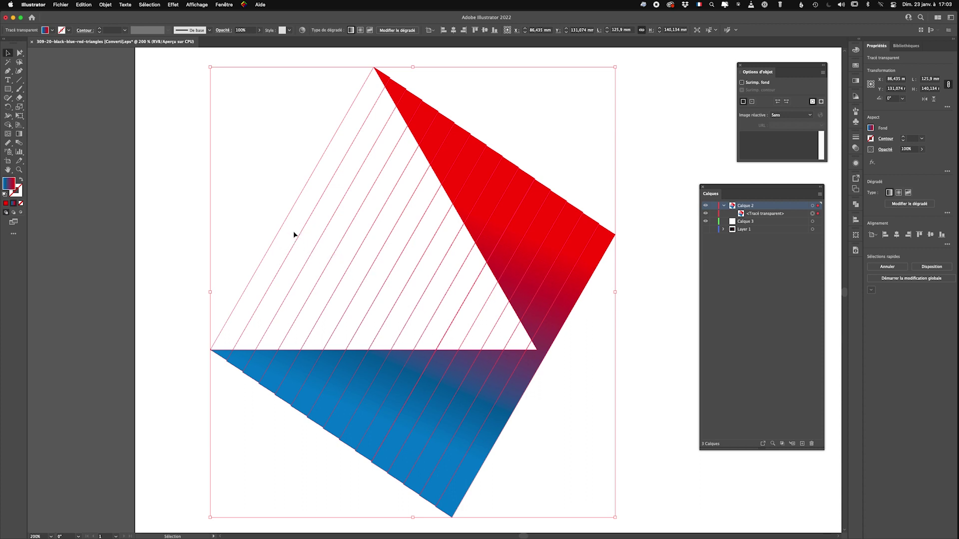
# Move the Options d'objet panel nearer the artwork and turn off path direction reversal for the strip along the triangle's left edge.
pyautogui.moveTo(762, 66); pyautogui.dragTo(656, 73)
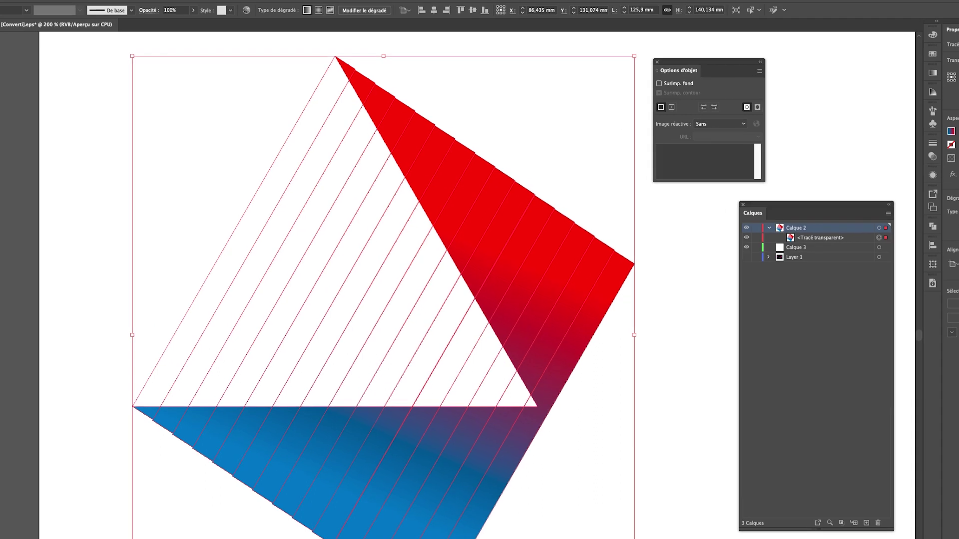
pyautogui.press('a')
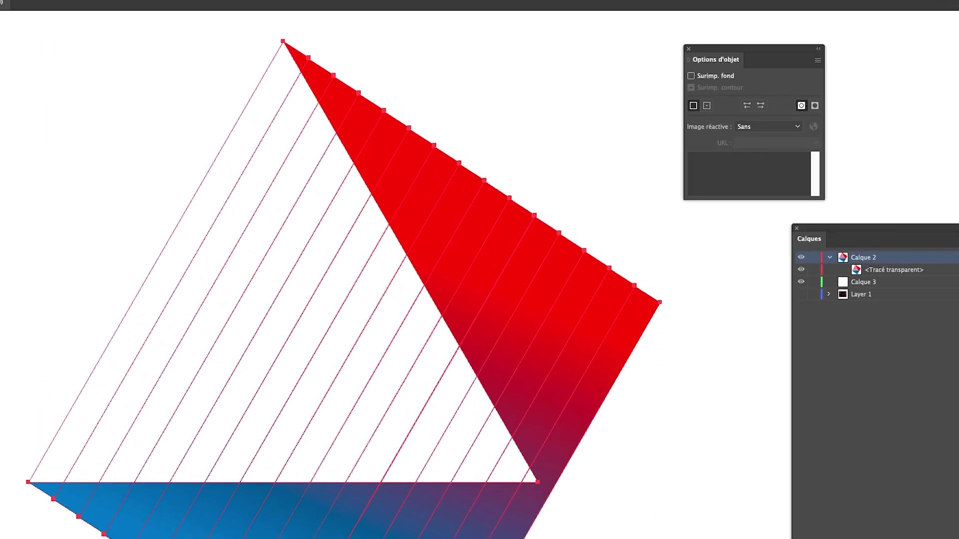
pyautogui.click(54, 148)
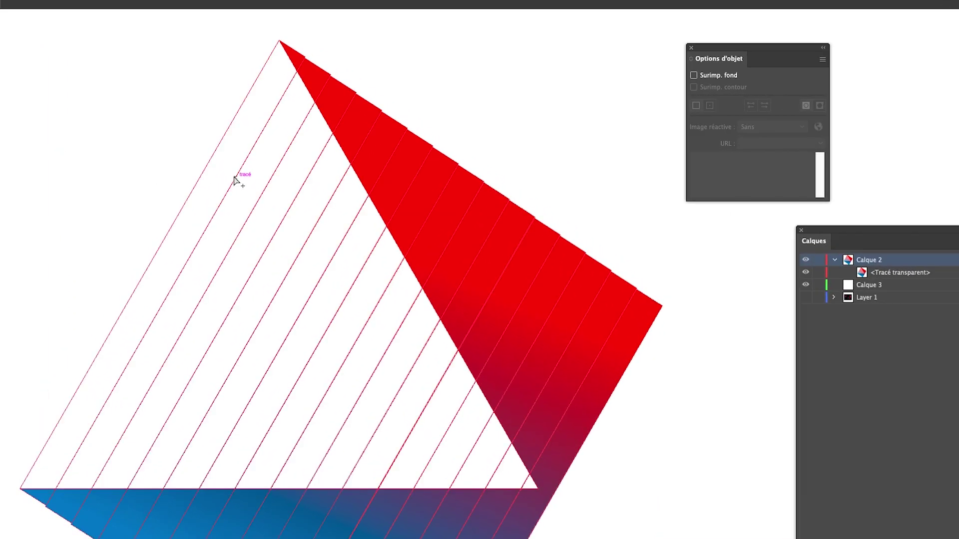
pyautogui.click(207, 163)
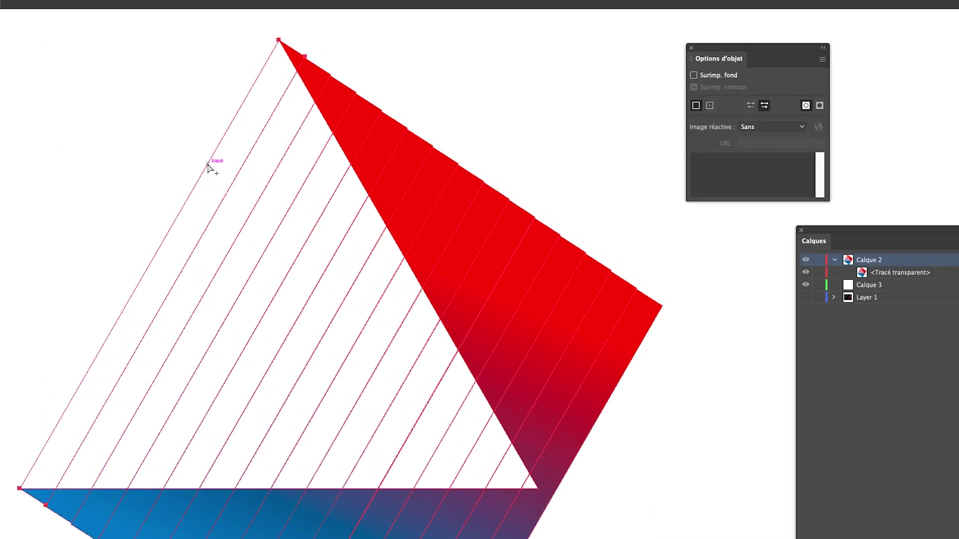
pyautogui.click(750, 105)
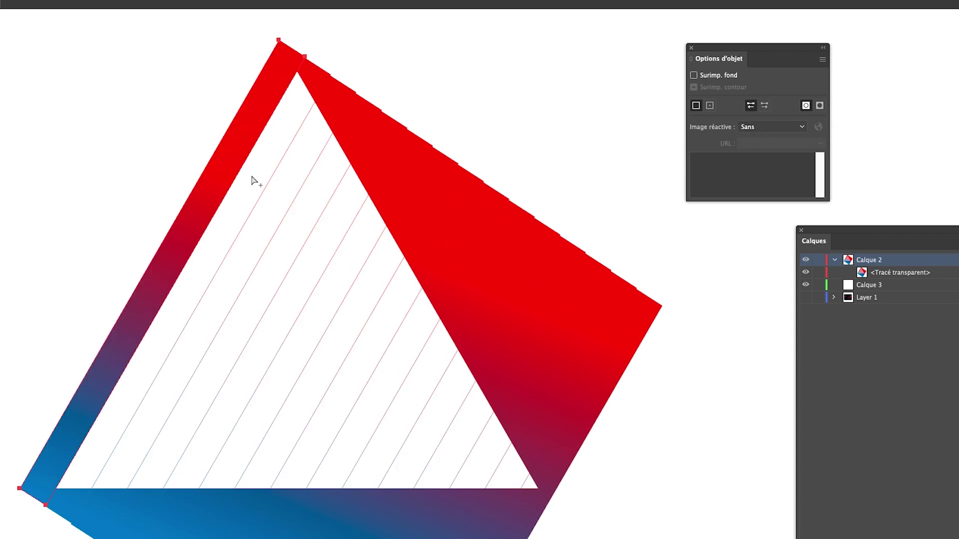
# Turn off path direction reversal for every second strip, from the third through the last, to create alternating gradient stripes.
pyautogui.click(261, 197)
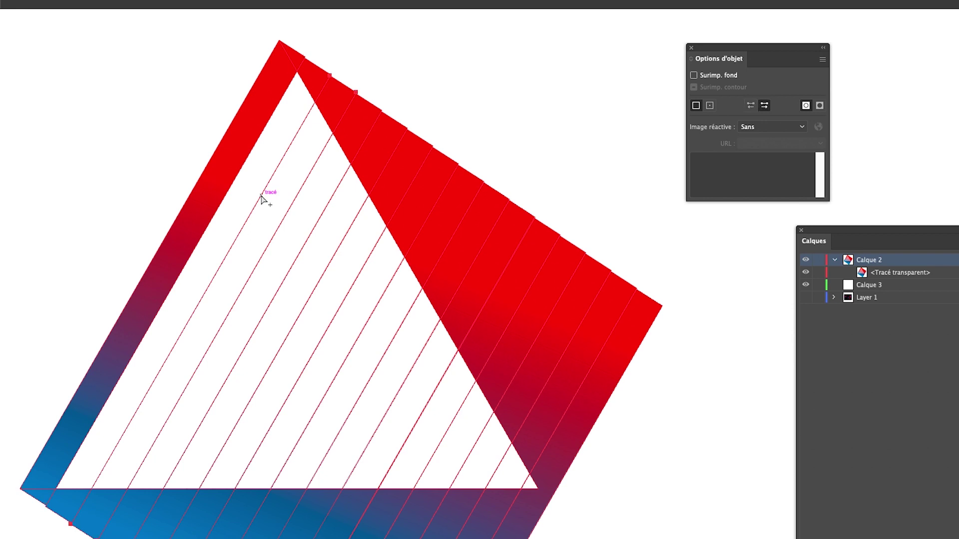
pyautogui.click(752, 106)
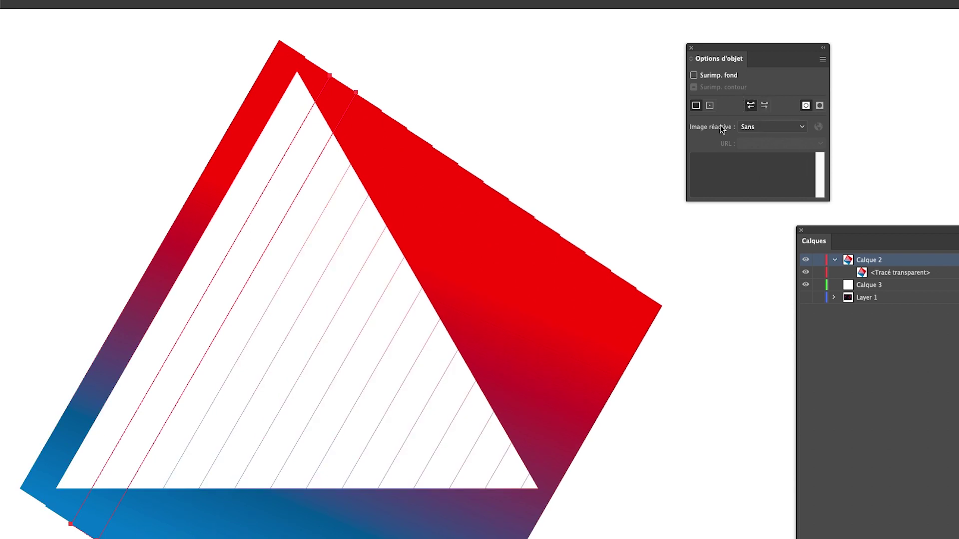
pyautogui.click(307, 245)
pyautogui.click(751, 105)
pyautogui.click(325, 316)
pyautogui.click(750, 106)
pyautogui.click(395, 354)
pyautogui.click(750, 106)
pyautogui.click(428, 421)
pyautogui.click(751, 105)
pyautogui.click(479, 443)
pyautogui.click(750, 105)
pyautogui.click(522, 482)
pyautogui.click(750, 106)
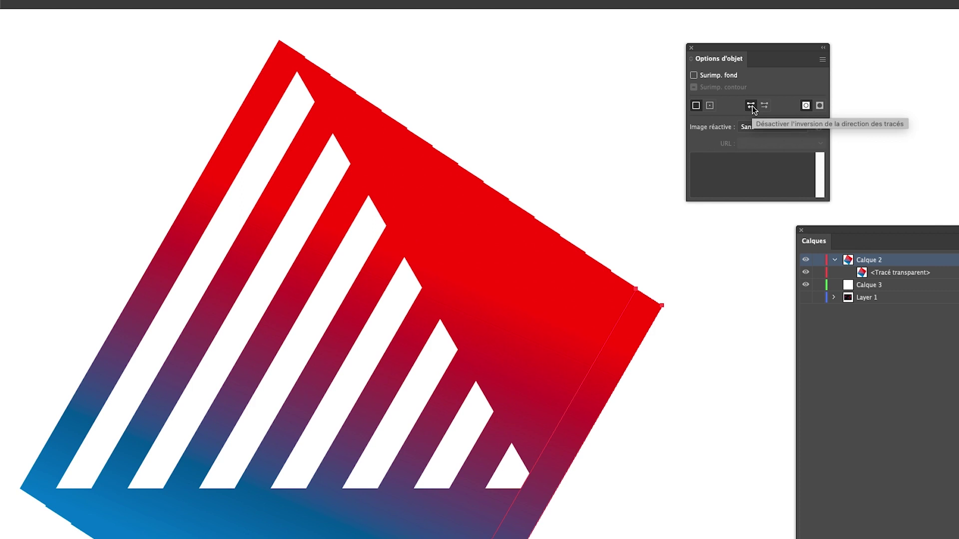
# Select the compound path and use Shape Builder to remove the regions beyond the triangle's slanted right edge and below its base.
pyautogui.press('v')
pyautogui.hotkey('ctrl', 'a')
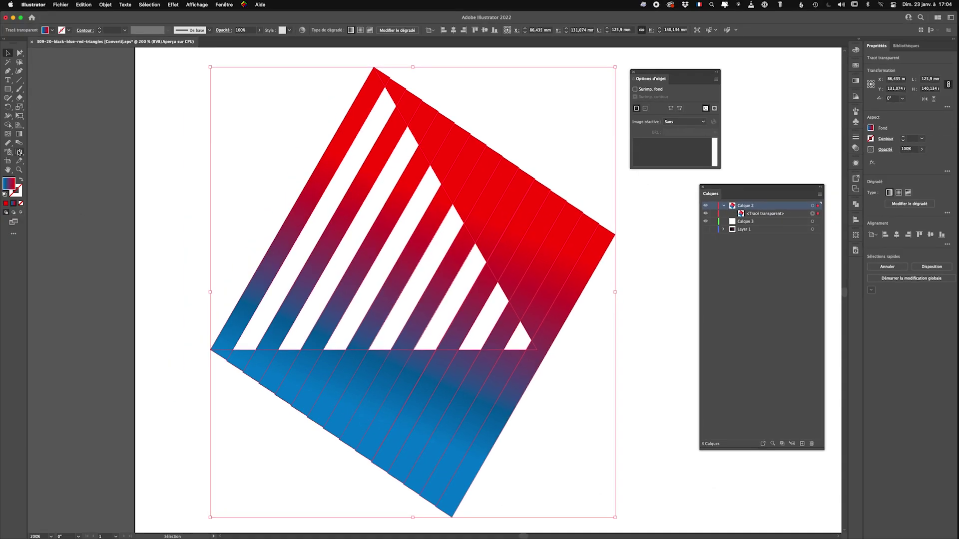
pyautogui.click(8, 125)
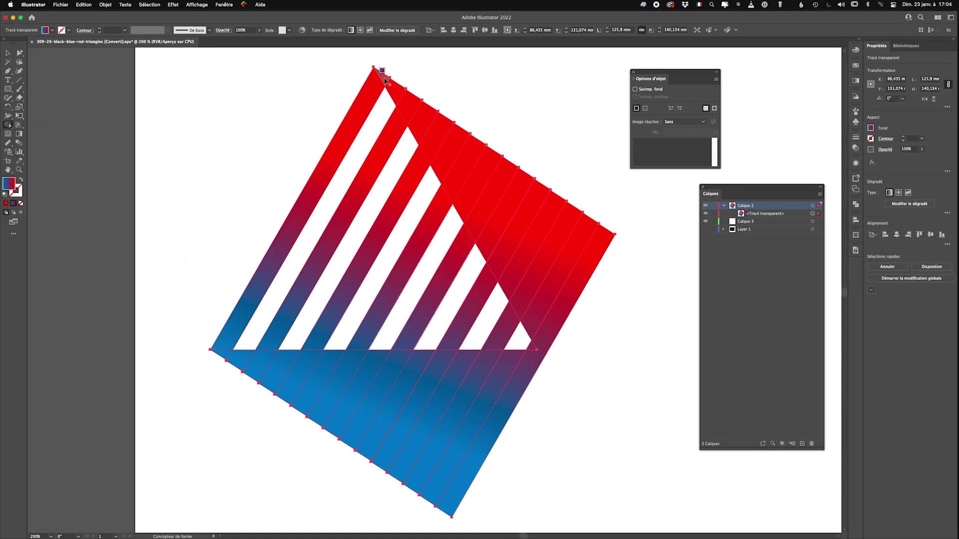
pyautogui.moveTo(384, 79); pyautogui.dragTo(593, 342)
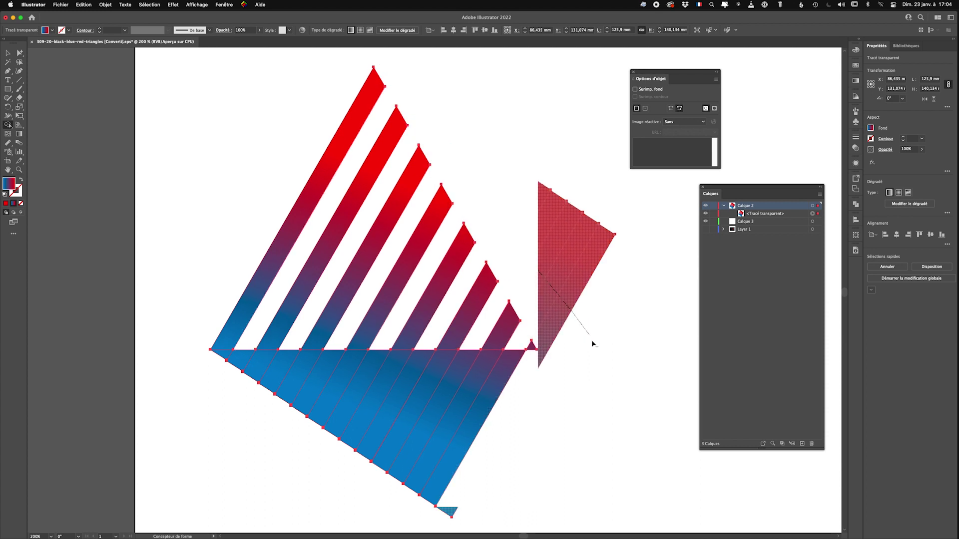
pyautogui.moveTo(559, 399)
pyautogui.mouseDown()
pyautogui.moveTo(291, 375)
pyautogui.moveTo(219, 352)
pyautogui.mouseUp()
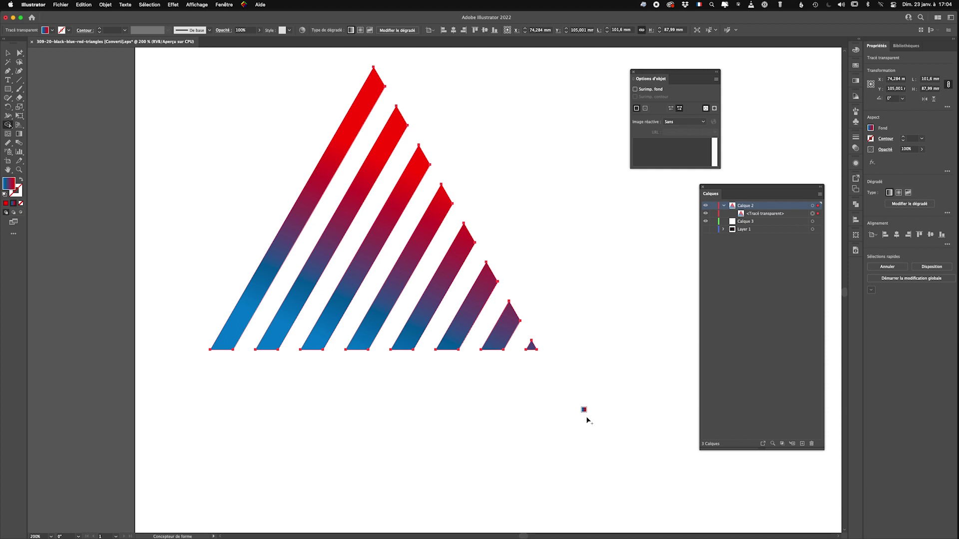
# Make Layer 1 visible behind the deselected striped triangle and move the Calques and Options d'objet panels clear of the artboard.
pyautogui.click(705, 229)
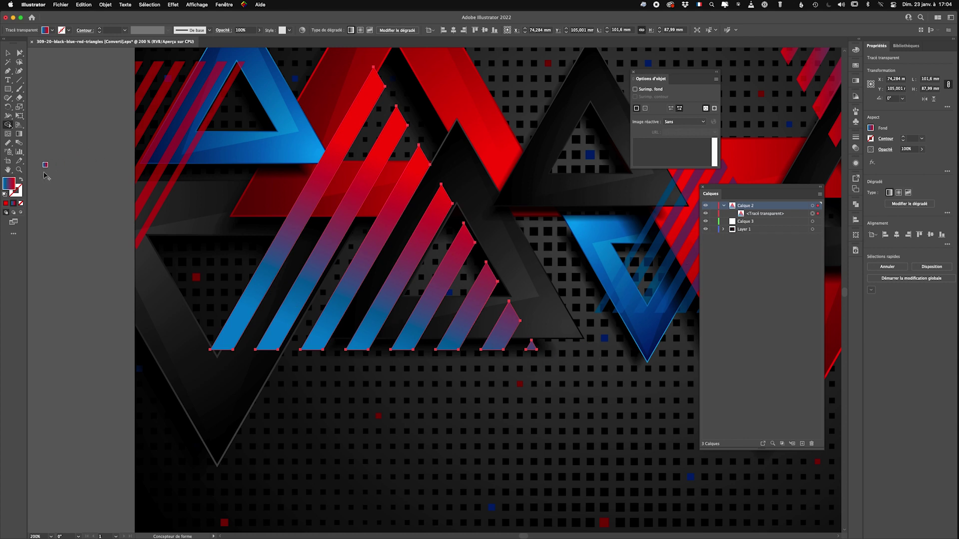
pyautogui.doubleClick(9, 170)
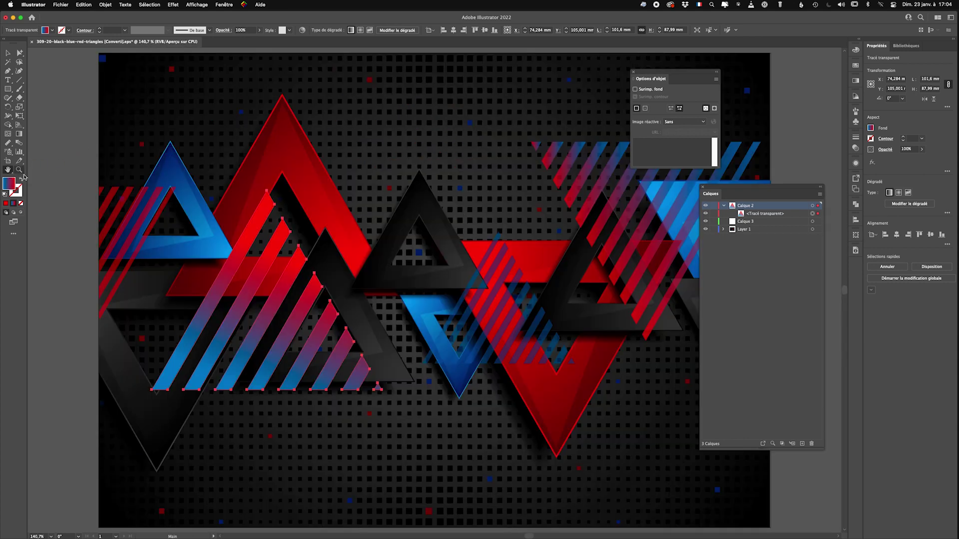
pyautogui.moveTo(711, 194); pyautogui.dragTo(835, 188)
pyautogui.moveTo(664, 73); pyautogui.dragTo(835, 74)
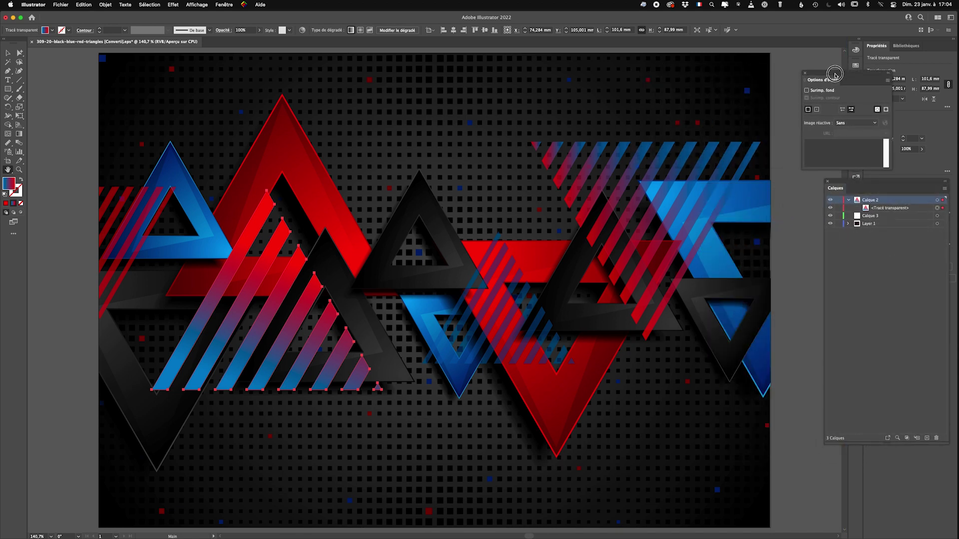
pyautogui.click(8, 52)
pyautogui.click(70, 100)
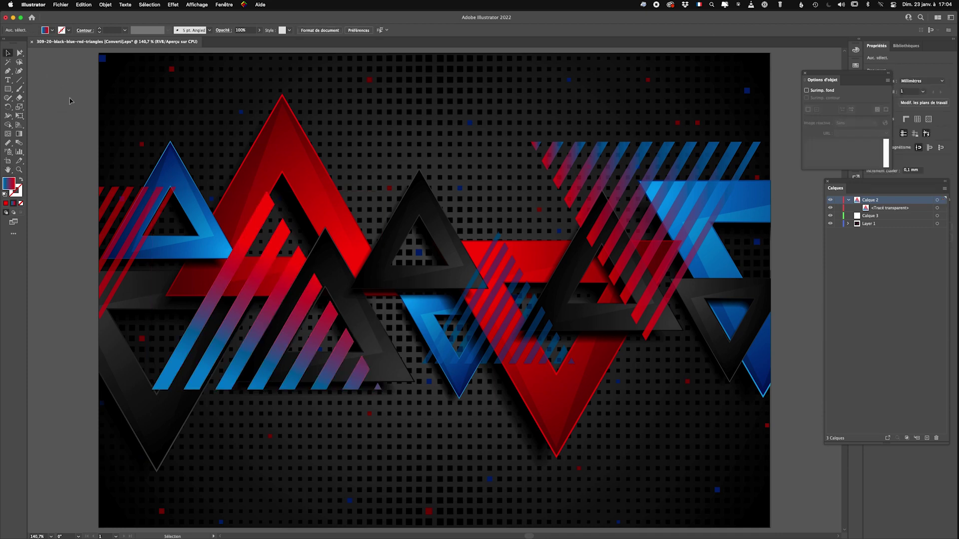
pyautogui.moveTo(261, 303); pyautogui.dragTo(334, 331)
pyautogui.click(278, 330)
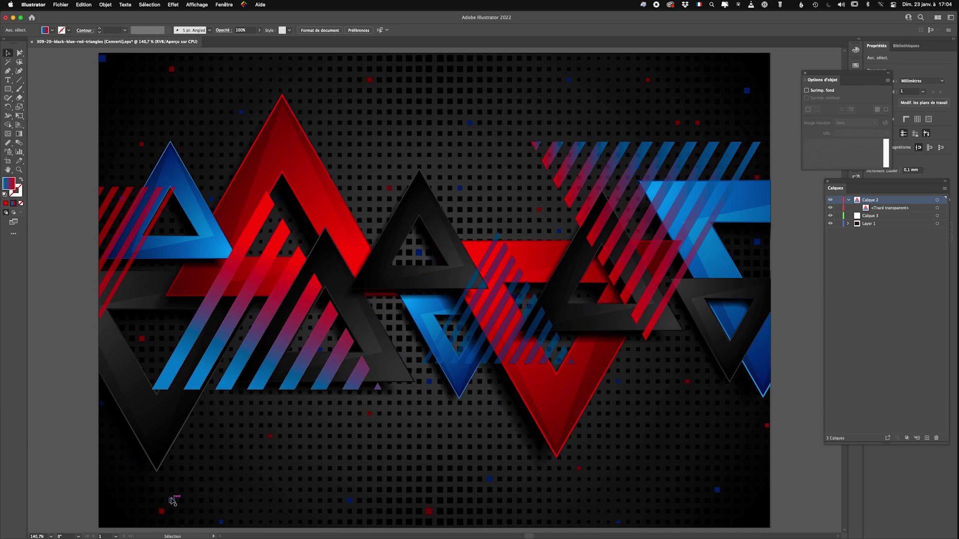